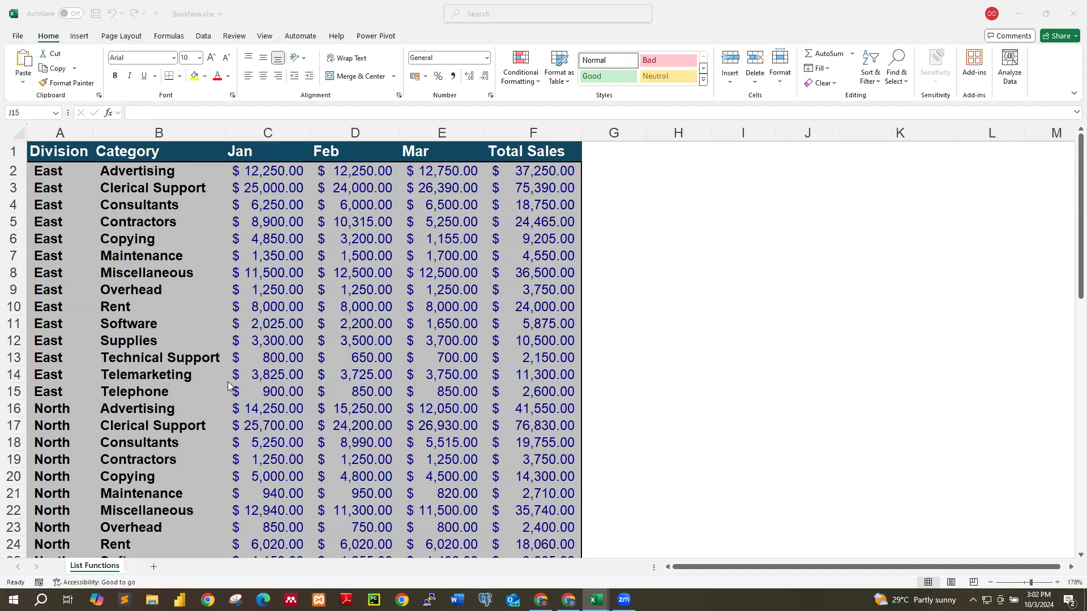
pyautogui.click(267, 358)
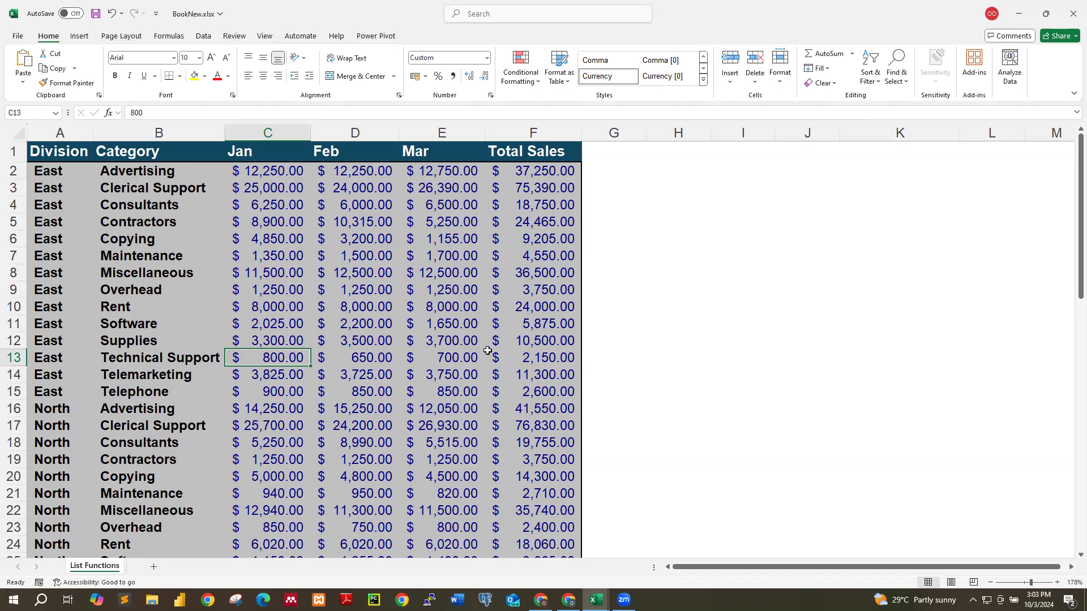
pyautogui.click(731, 367)
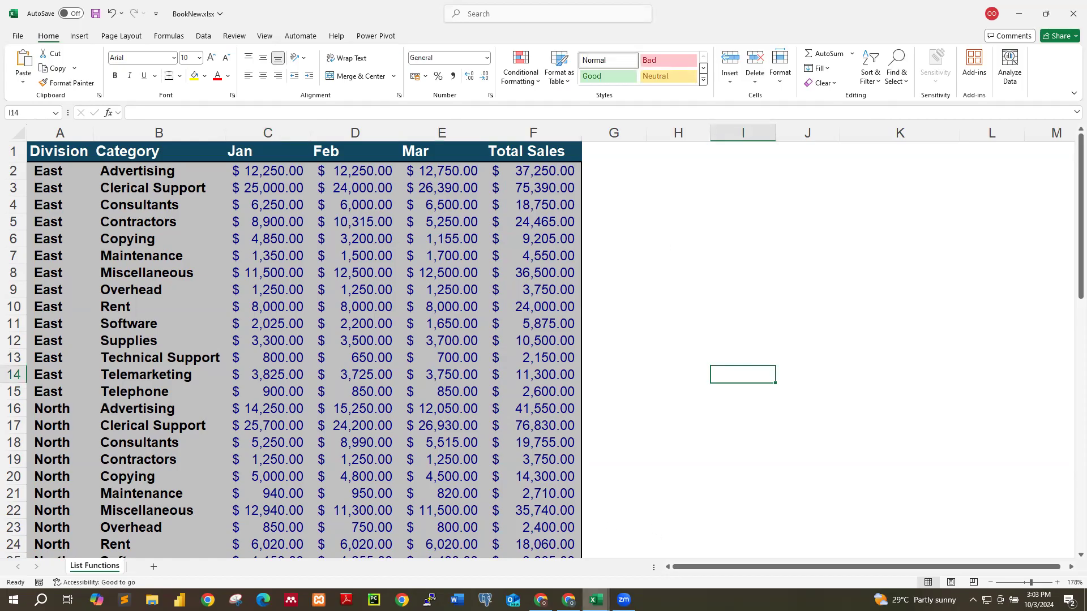
pyautogui.click(617, 327)
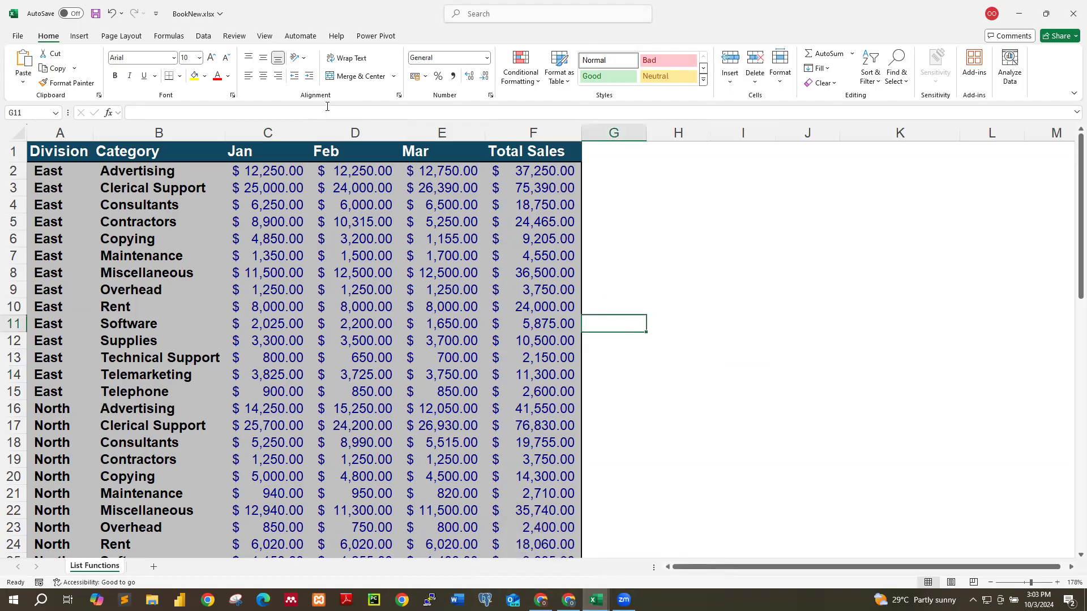
pyautogui.click(610, 349)
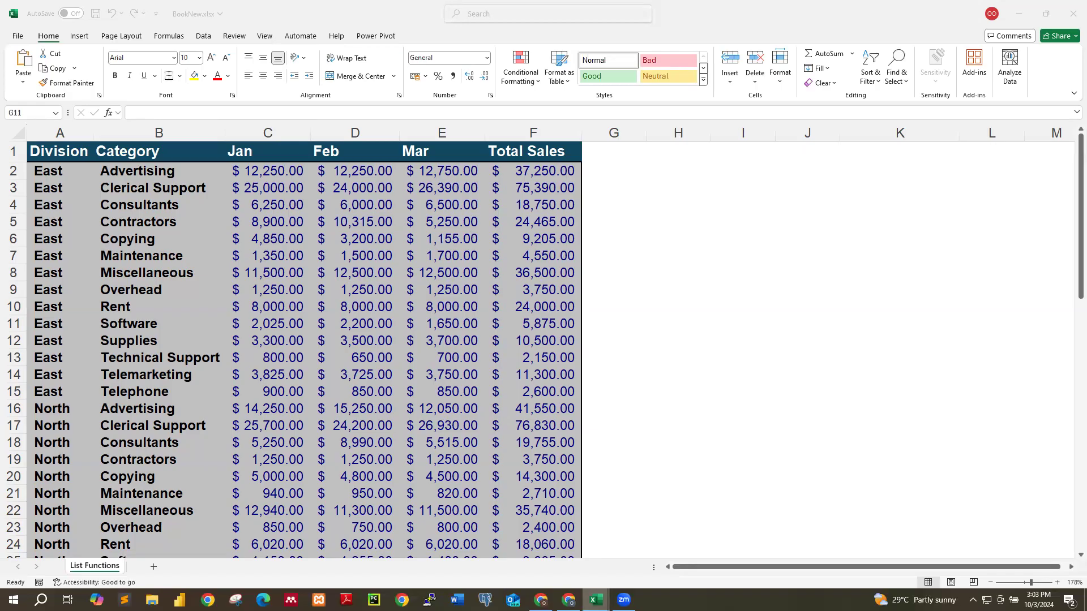
# Step: Switch to the Book1.xlsx workbook and maximize its window to show the subtotaled sales table
pyautogui.moveTo(596, 599)
pyautogui.click(548, 555)
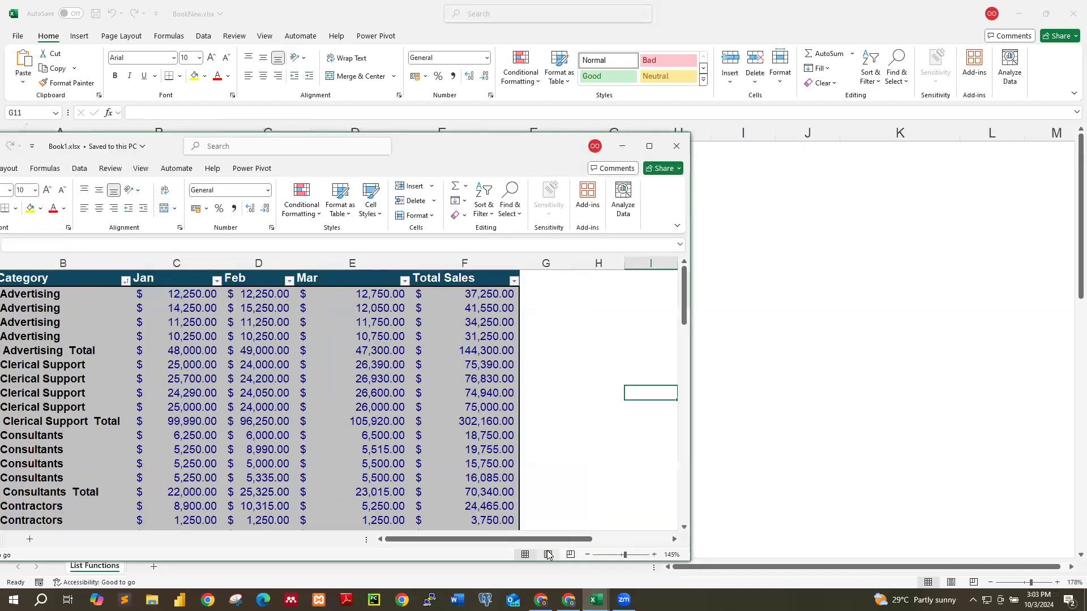
pyautogui.doubleClick(485, 156)
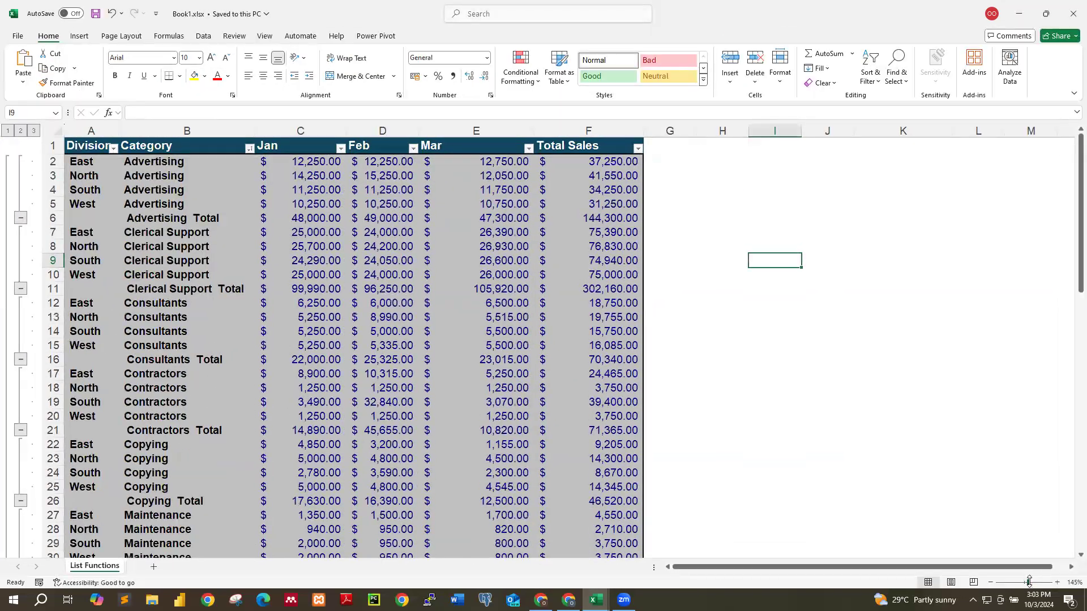
pyautogui.scroll(1, 501, 286)
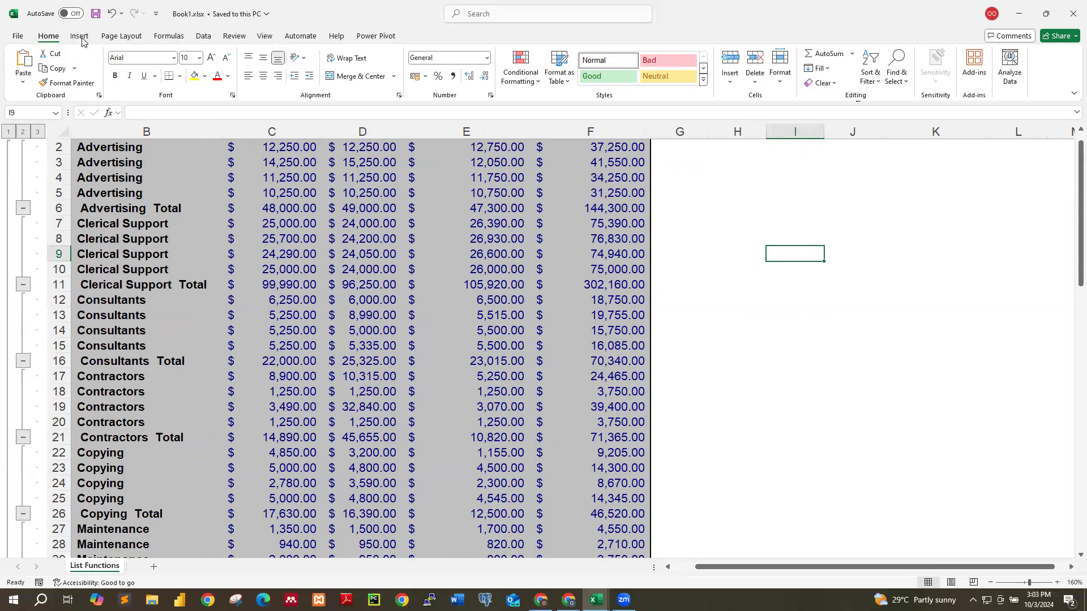
pyautogui.moveTo(203, 35); pyautogui.dragTo(233, 106)
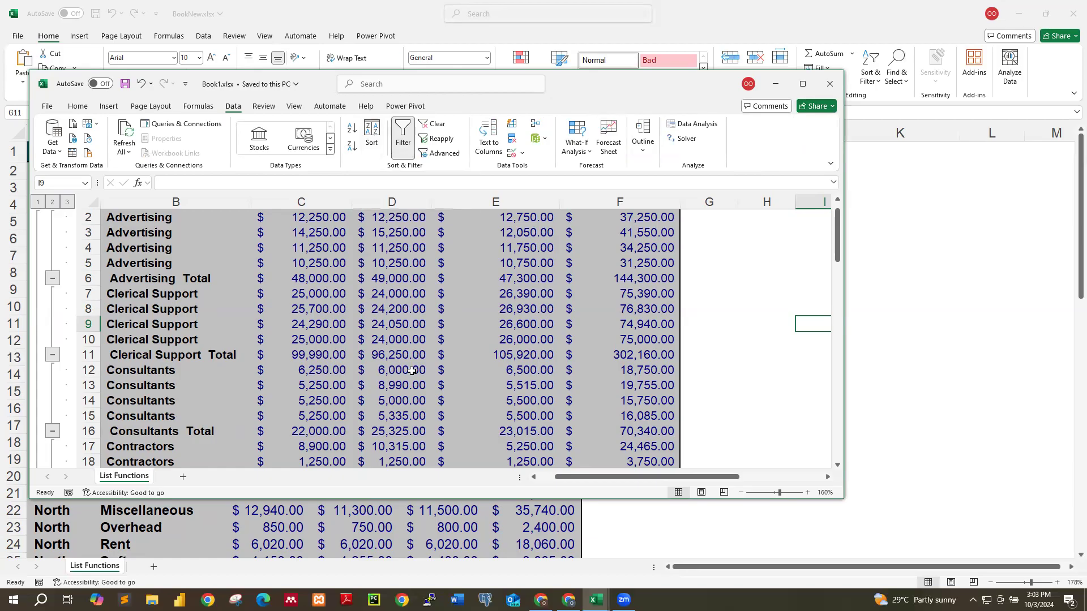
pyautogui.scroll(1, 407, 359)
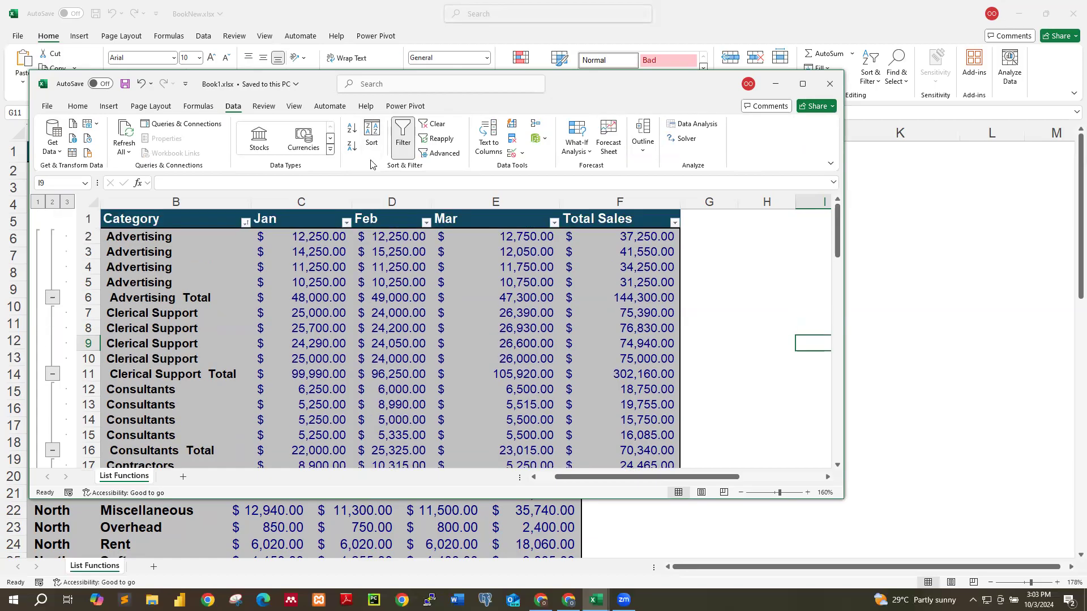
pyautogui.click(371, 136)
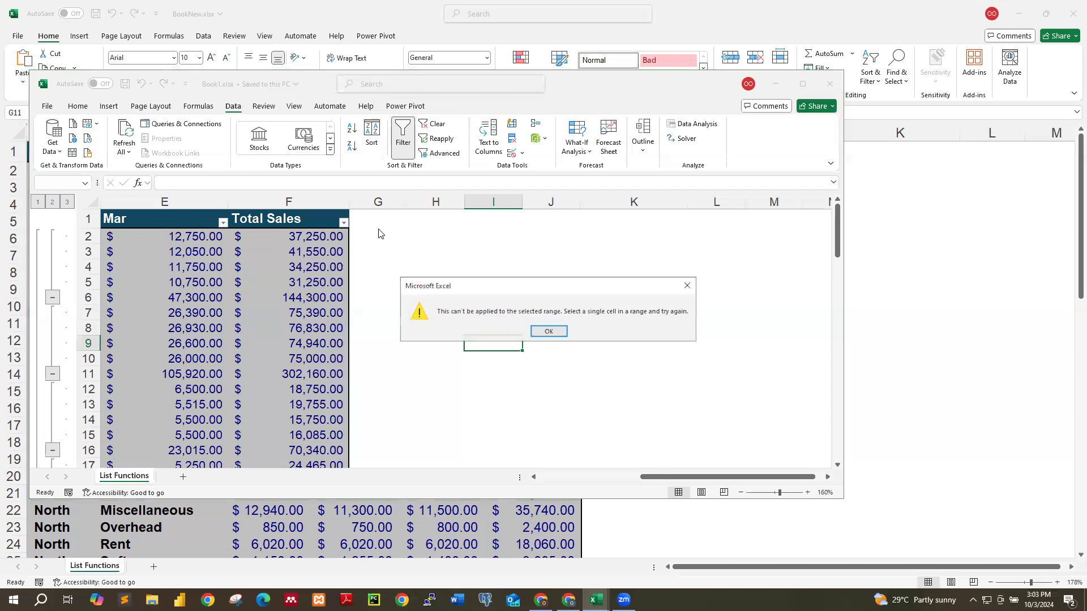
pyautogui.click(688, 286)
pyautogui.moveTo(649, 477); pyautogui.dragTo(547, 477)
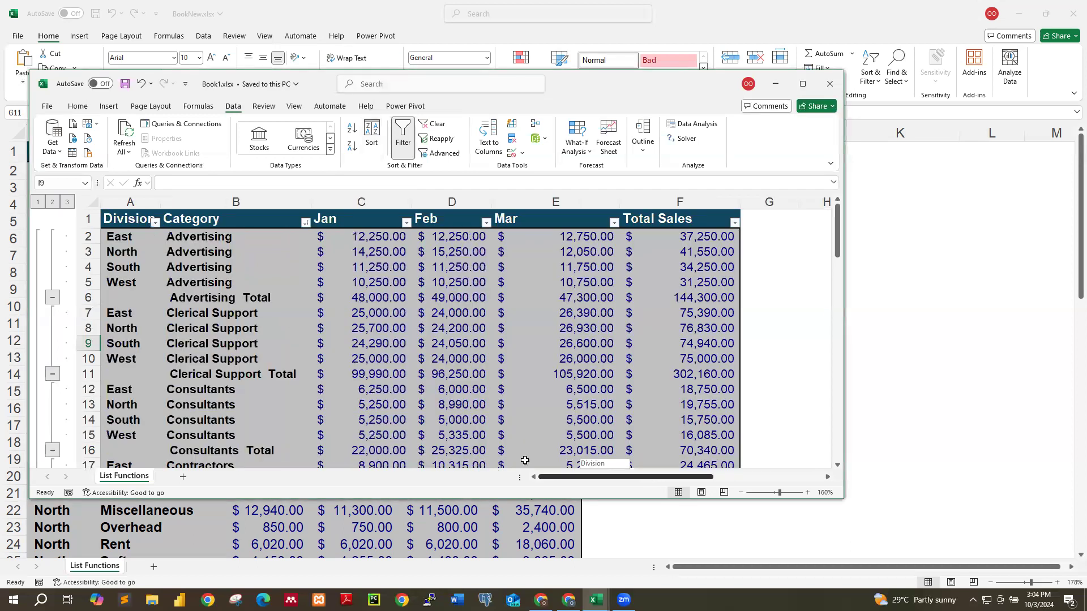
# Step: Open the Sort settings for the subtotaled table, review the column, sort-on and order choices, and close them without applying
pyautogui.click(439, 320)
pyautogui.click(371, 139)
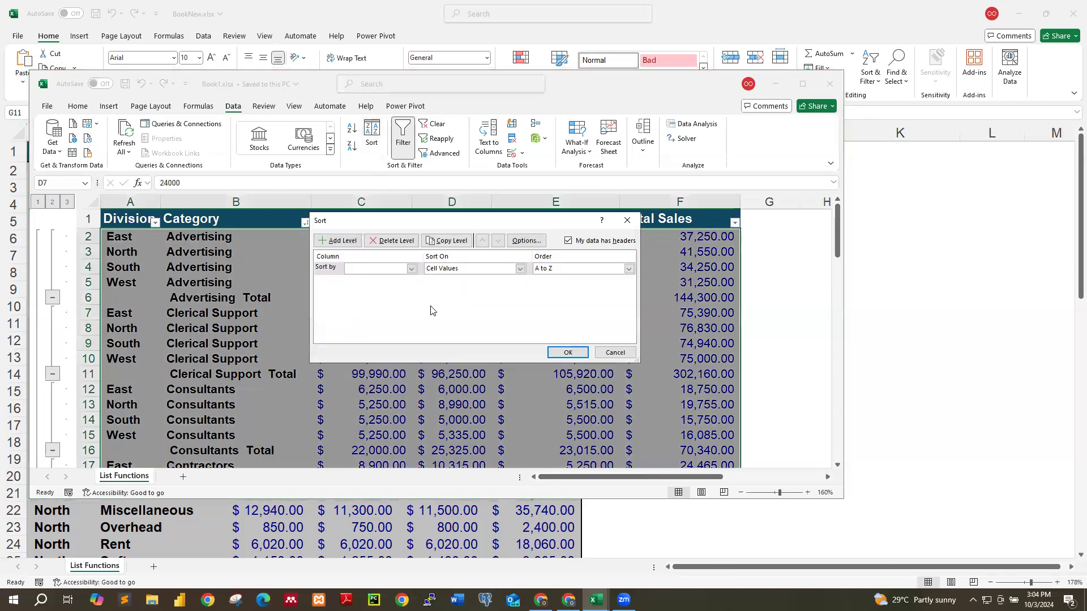
pyautogui.click(412, 269)
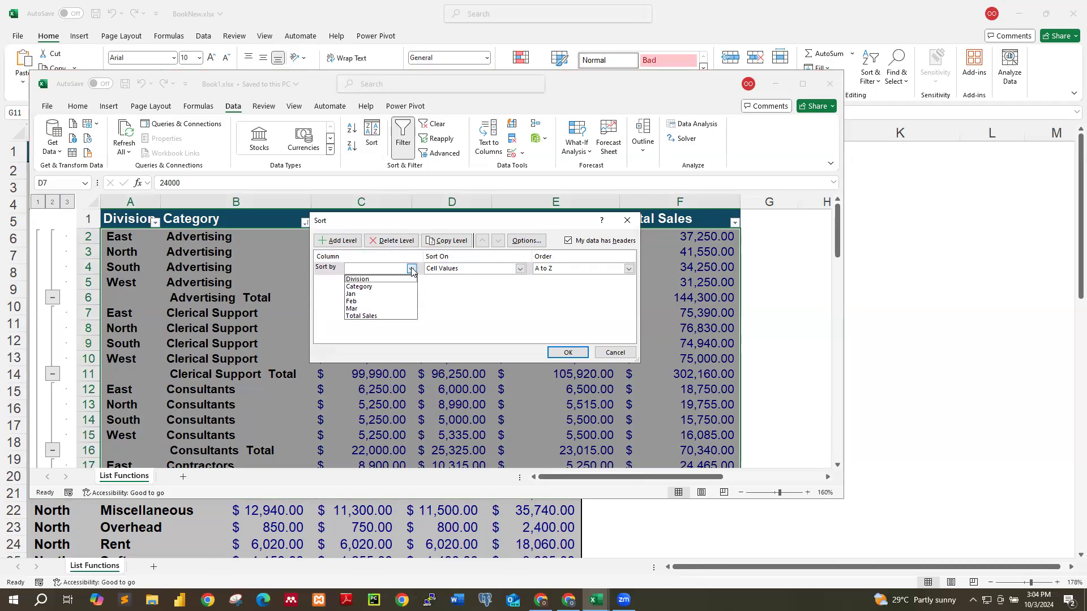
pyautogui.click(520, 270)
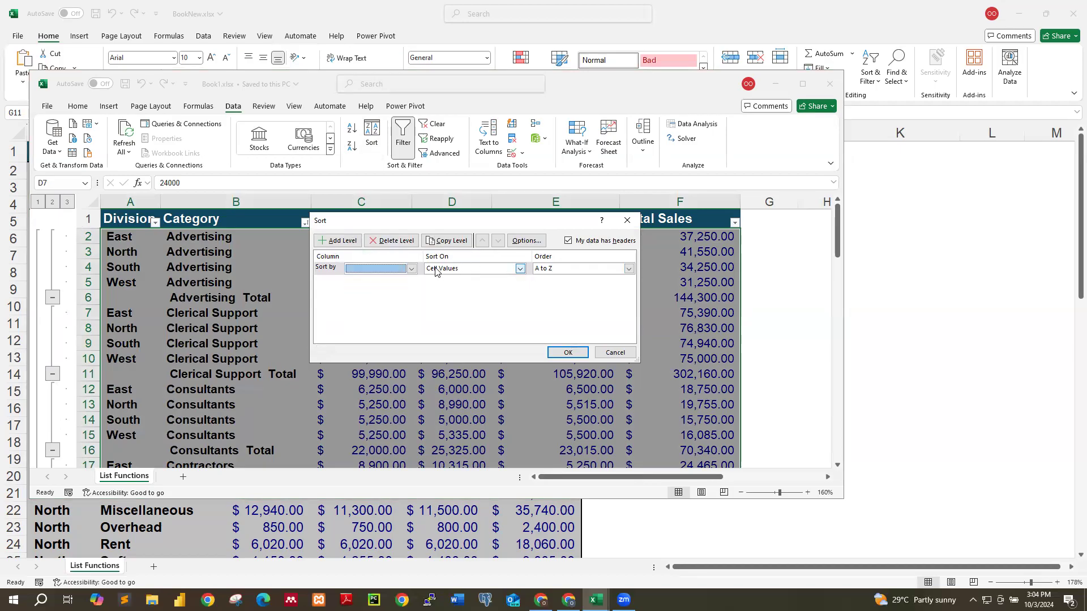
pyautogui.click(629, 270)
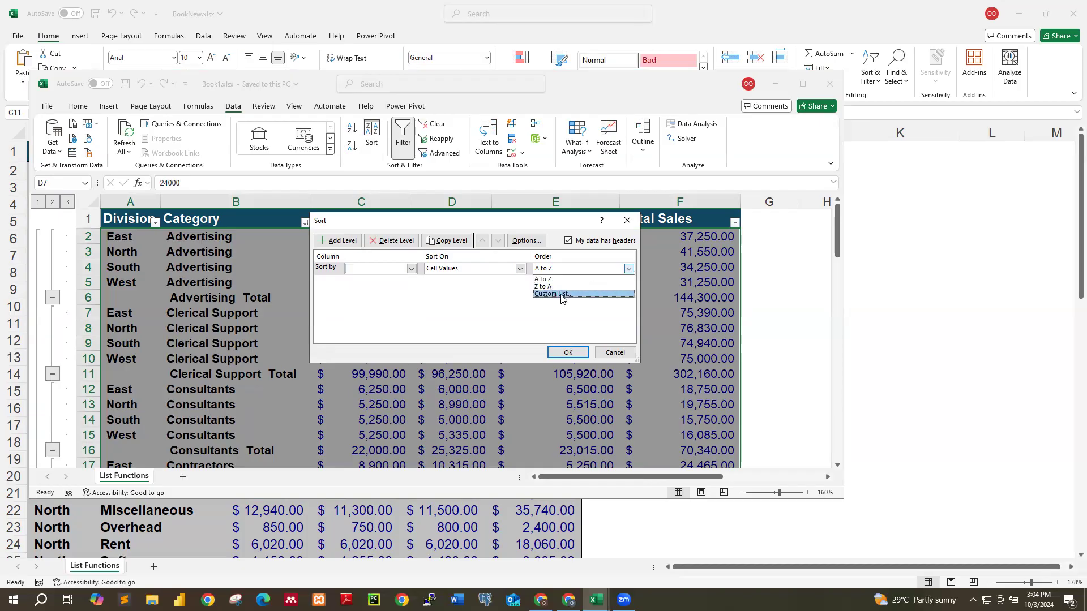
pyautogui.click(552, 279)
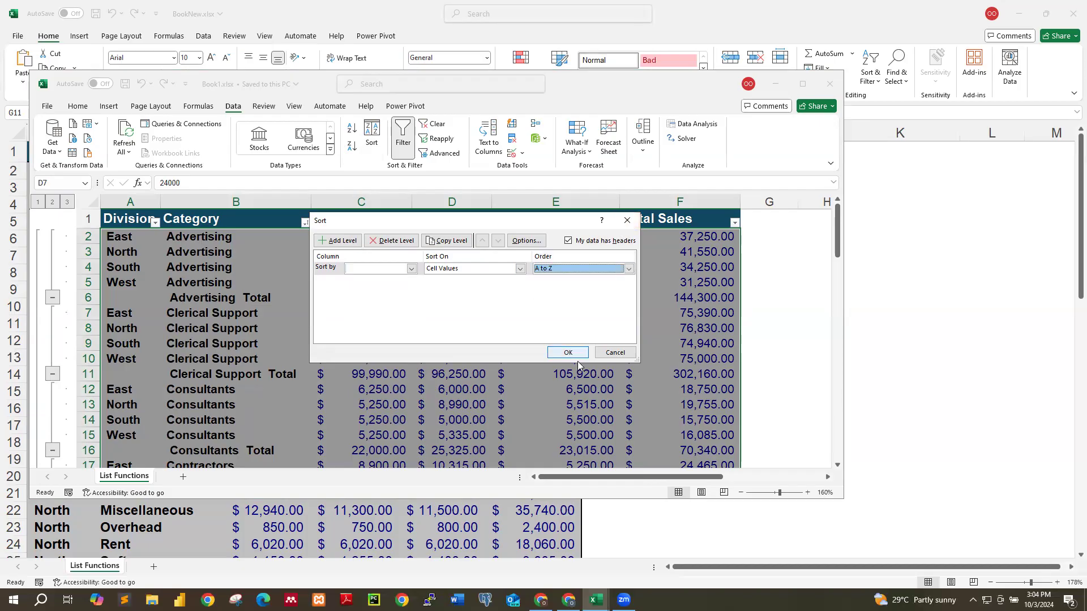
pyautogui.click(611, 353)
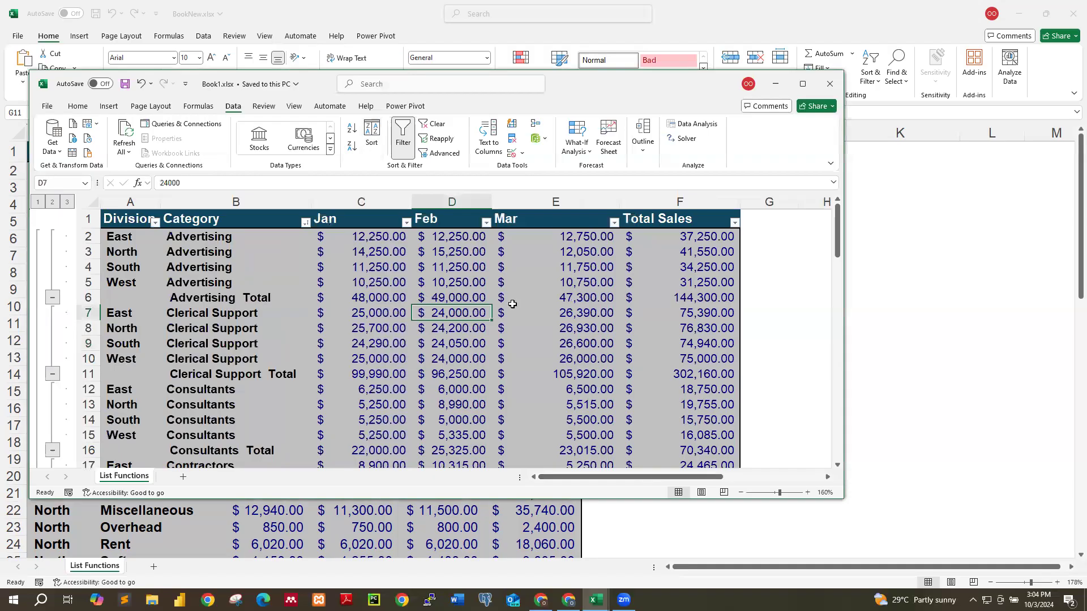
# Step: Examine how the Book1.xlsx rows are grouped by category in the maximized window, including the Advertising entries, and minimize the workbook
pyautogui.click(309, 349)
pyautogui.scroll(-6, 282, 370)
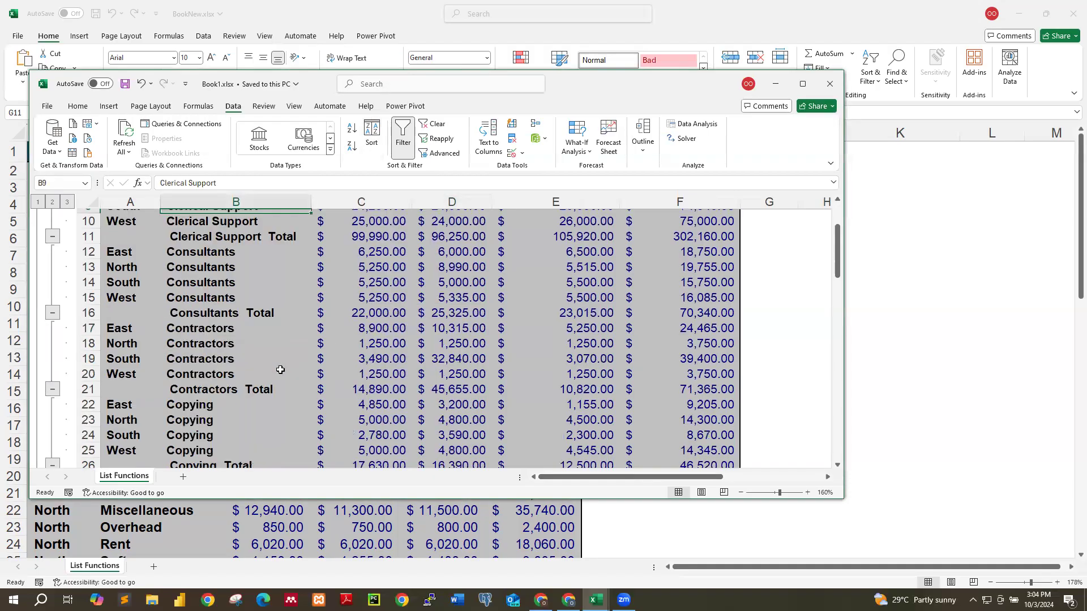
pyautogui.scroll(6, 685, 324)
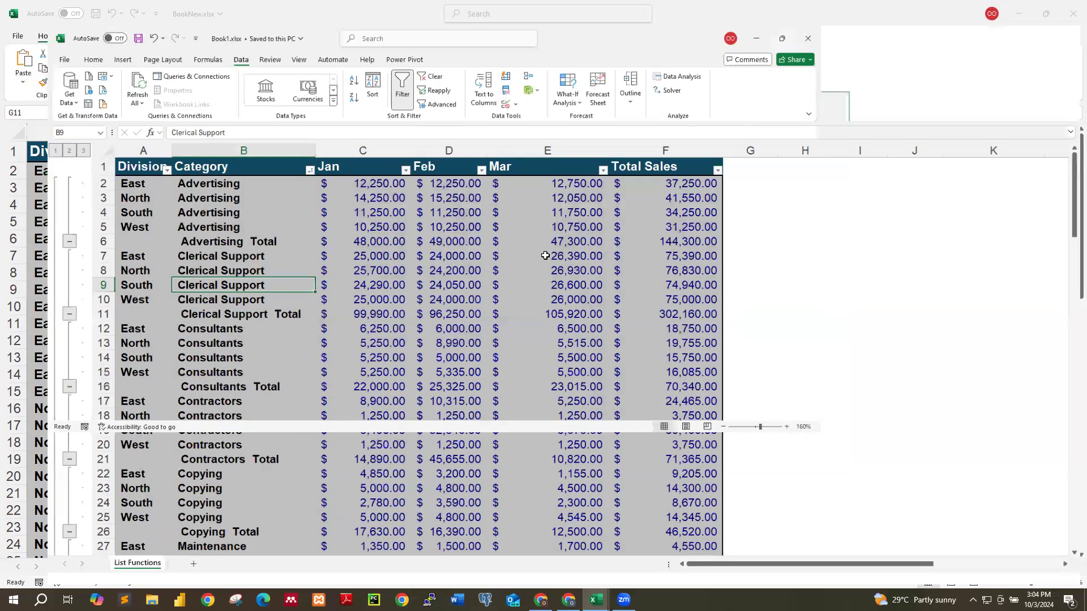
pyautogui.click(802, 83)
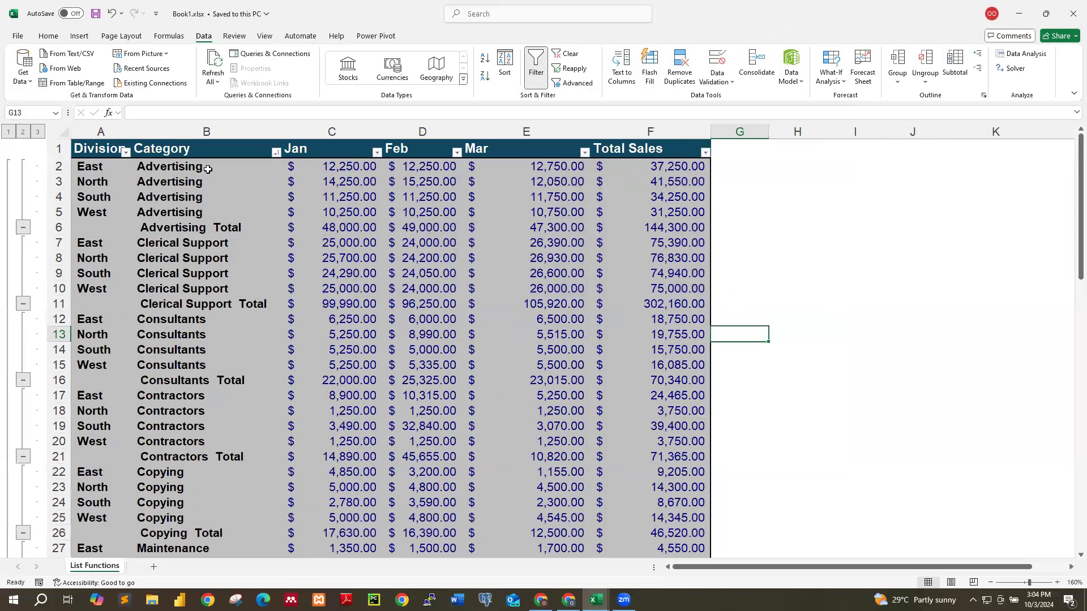
pyautogui.click(207, 167)
pyautogui.moveTo(208, 188); pyautogui.dragTo(208, 212)
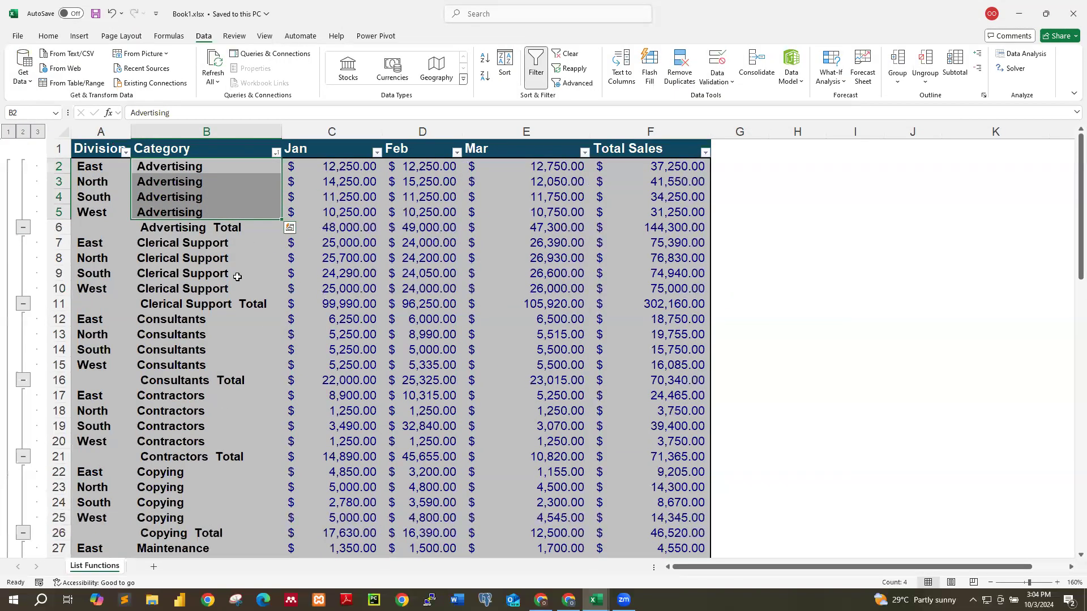
pyautogui.click(854, 270)
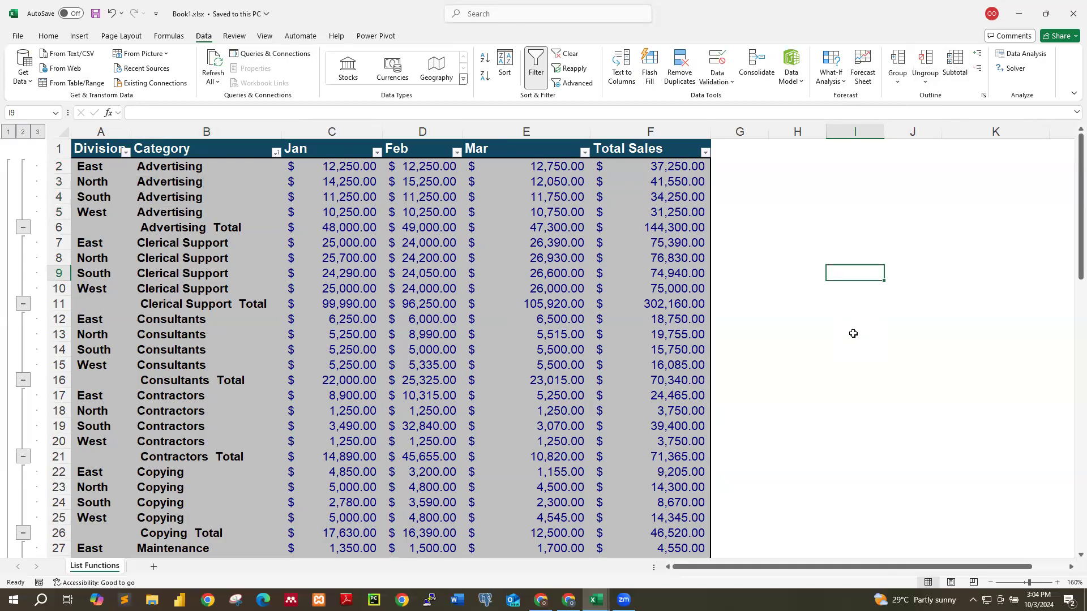
pyautogui.click(850, 351)
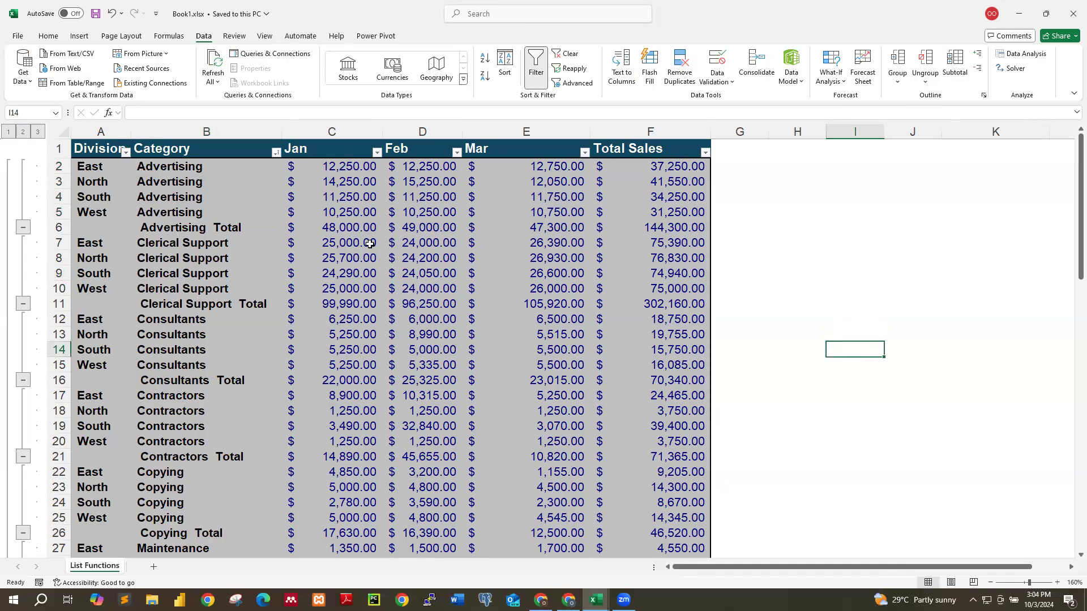
pyautogui.click(417, 229)
pyautogui.click(865, 273)
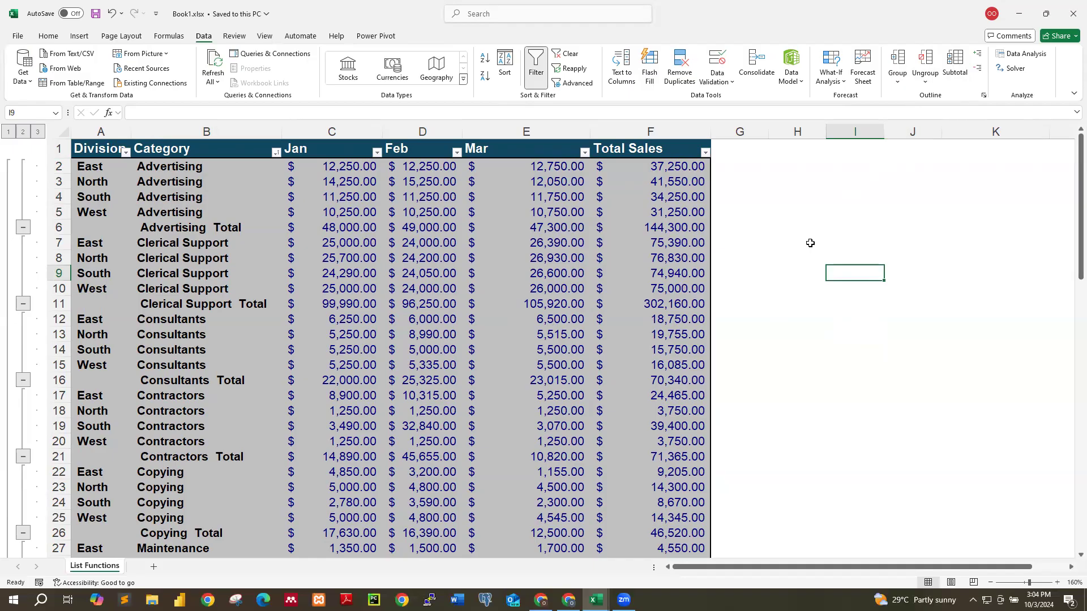
pyautogui.click(1018, 14)
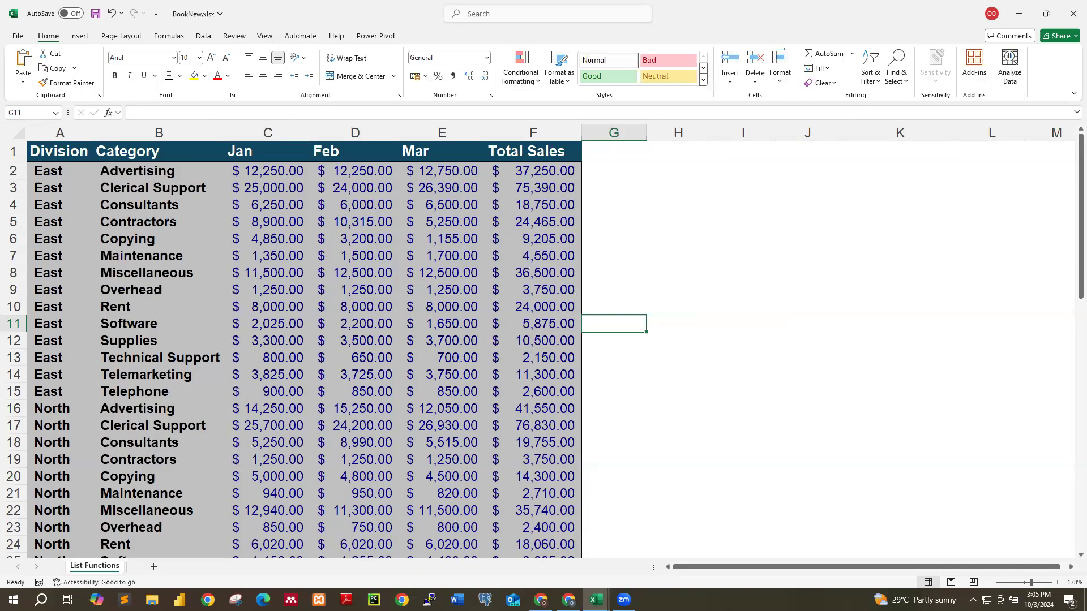
# Step: Return to Book1.xlsx and examine the total rows for the categories, including the Total Sales subtotals for Advertising and Rent
pyautogui.click(596, 600)
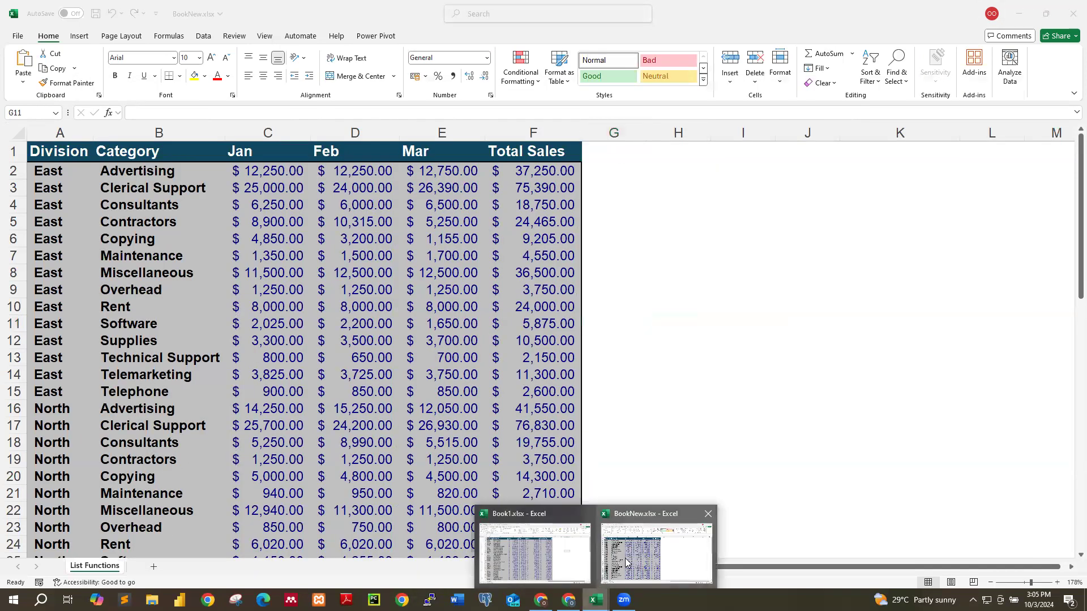
pyautogui.click(542, 562)
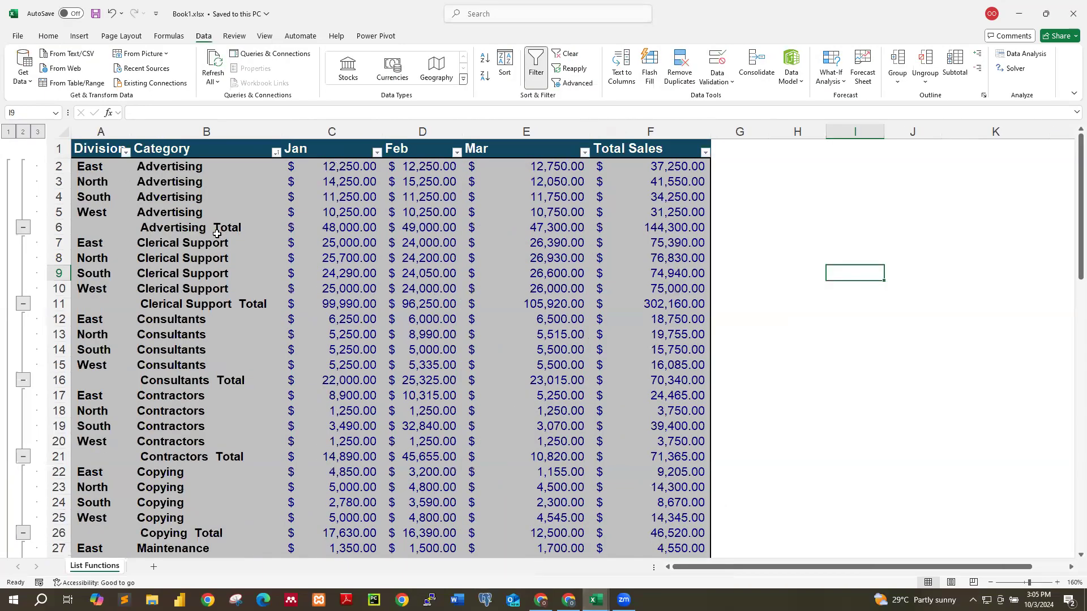
pyautogui.scroll(-4, 235, 326)
pyautogui.scroll(4, 232, 300)
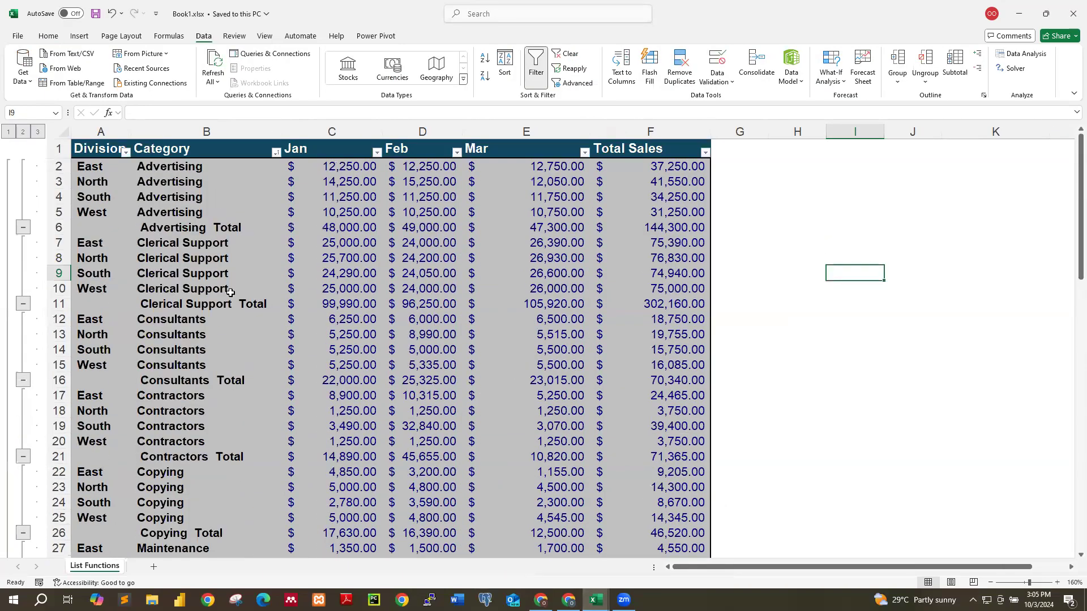
pyautogui.click(209, 223)
pyautogui.click(666, 226)
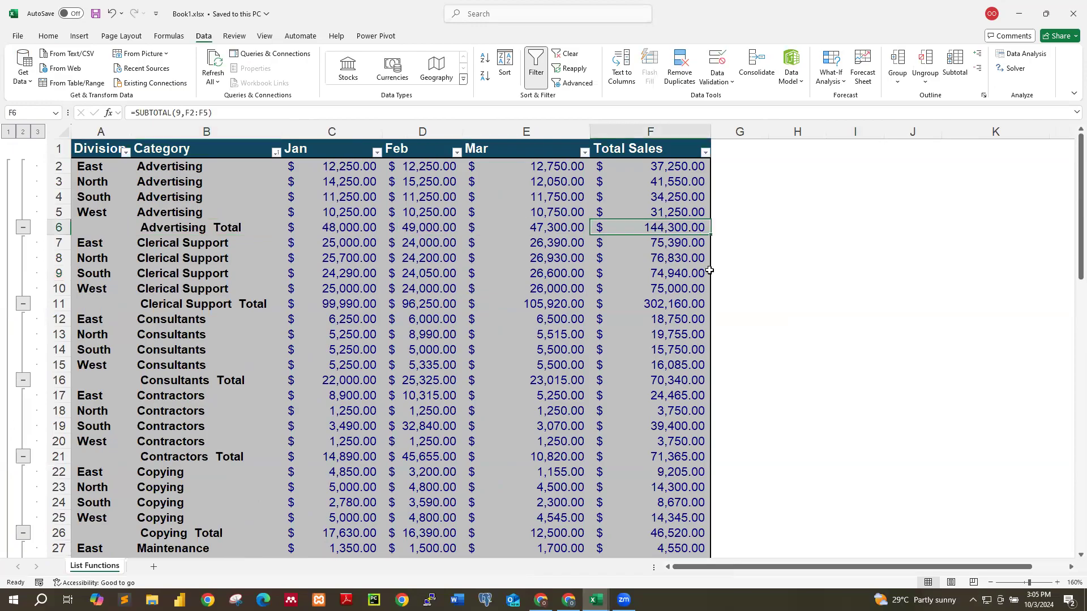
pyautogui.scroll(-9, 560, 348)
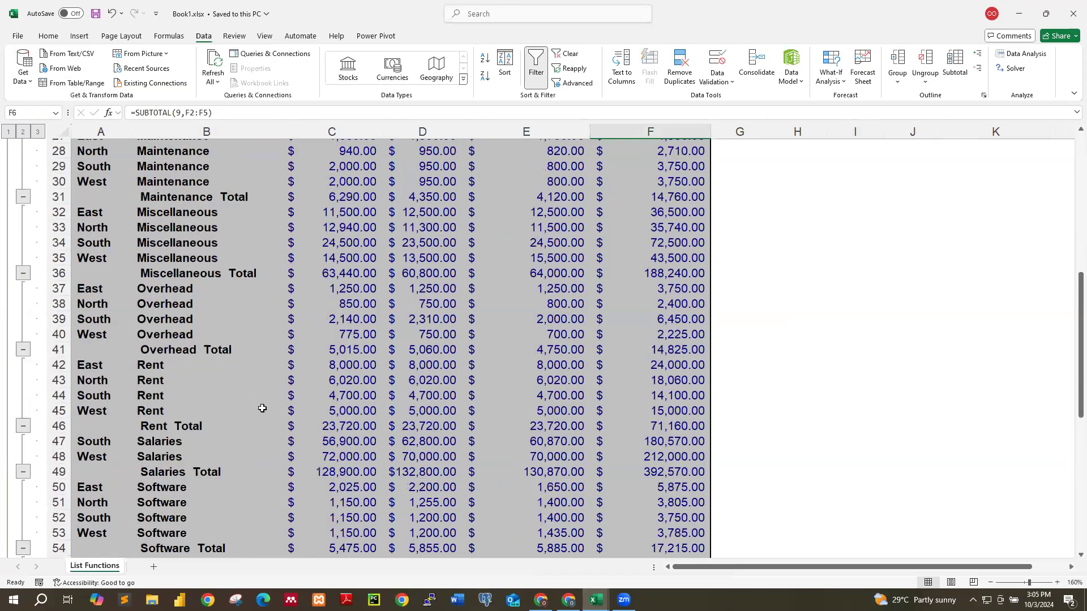
pyautogui.click(677, 429)
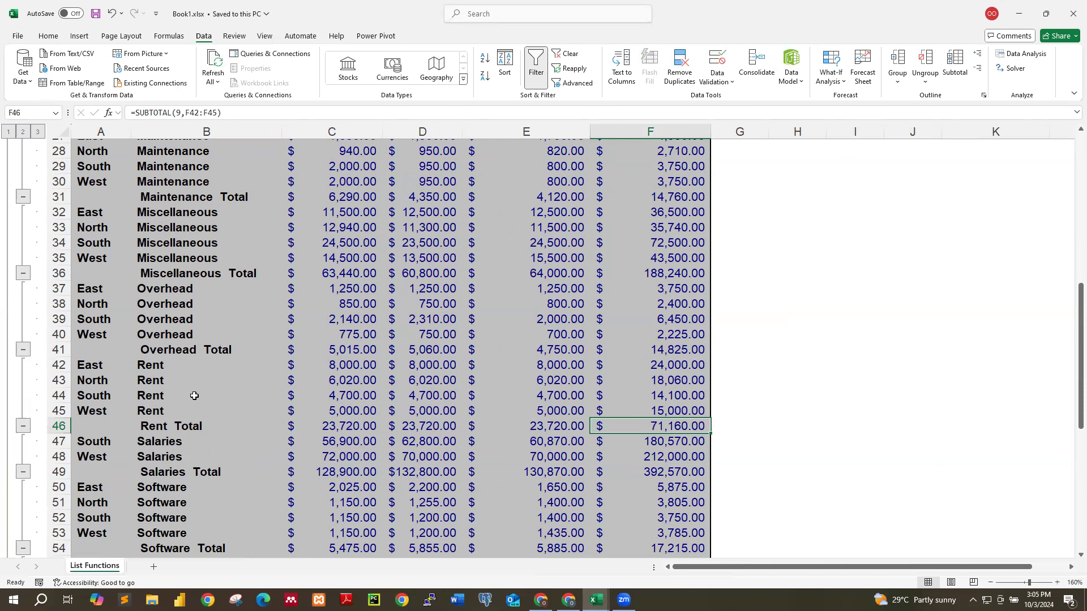
pyautogui.click(185, 366)
pyautogui.click(167, 337)
pyautogui.click(169, 260)
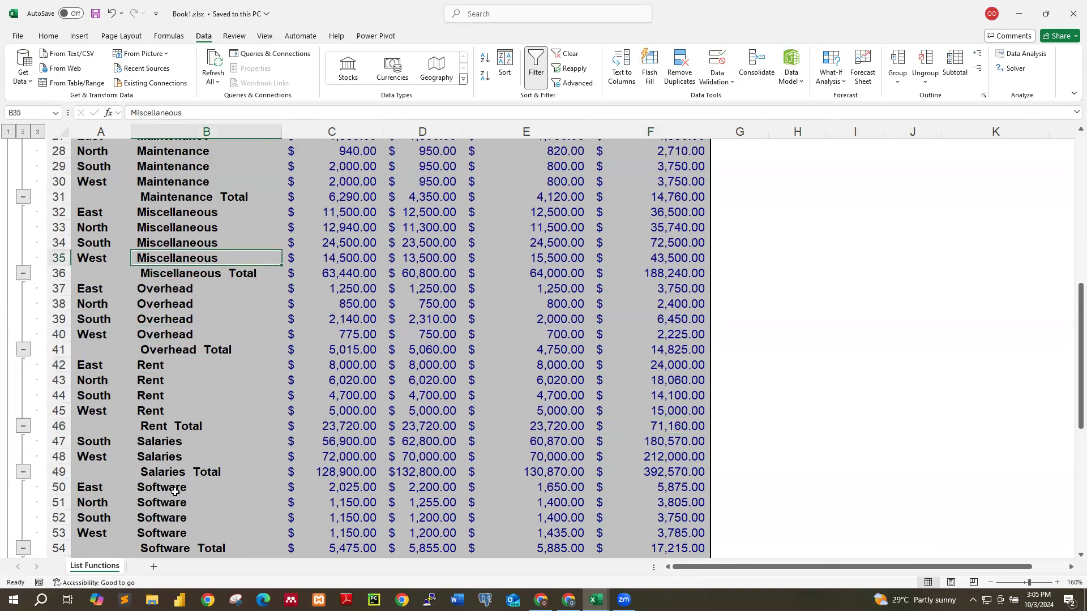
pyautogui.click(164, 499)
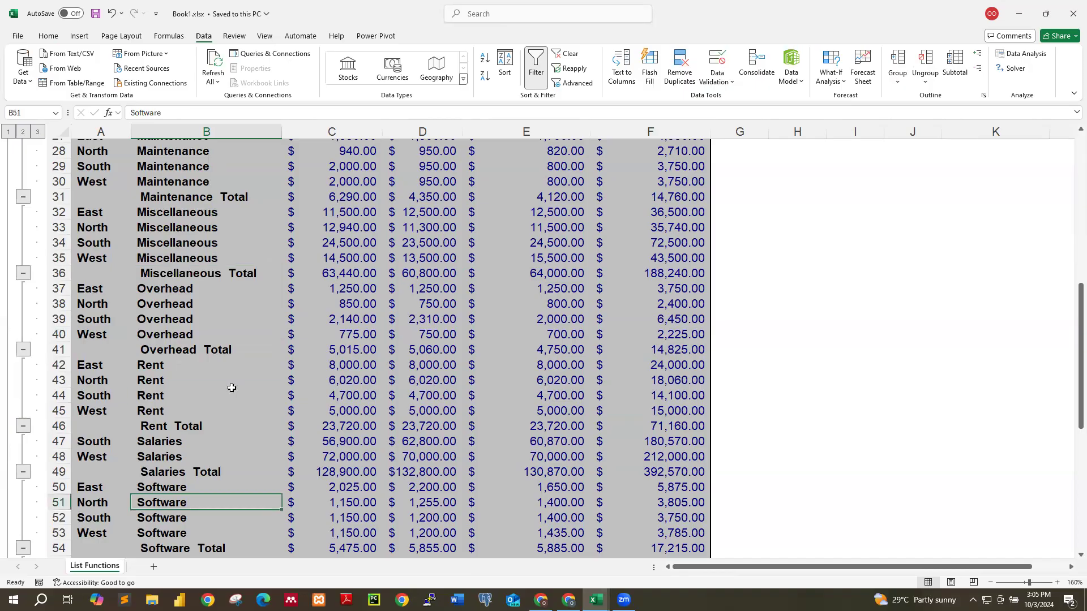
# Step: Minimize Book1.xlsx to return to the unsubtotaled sales list in BookNew.xlsx
pyautogui.click(1019, 14)
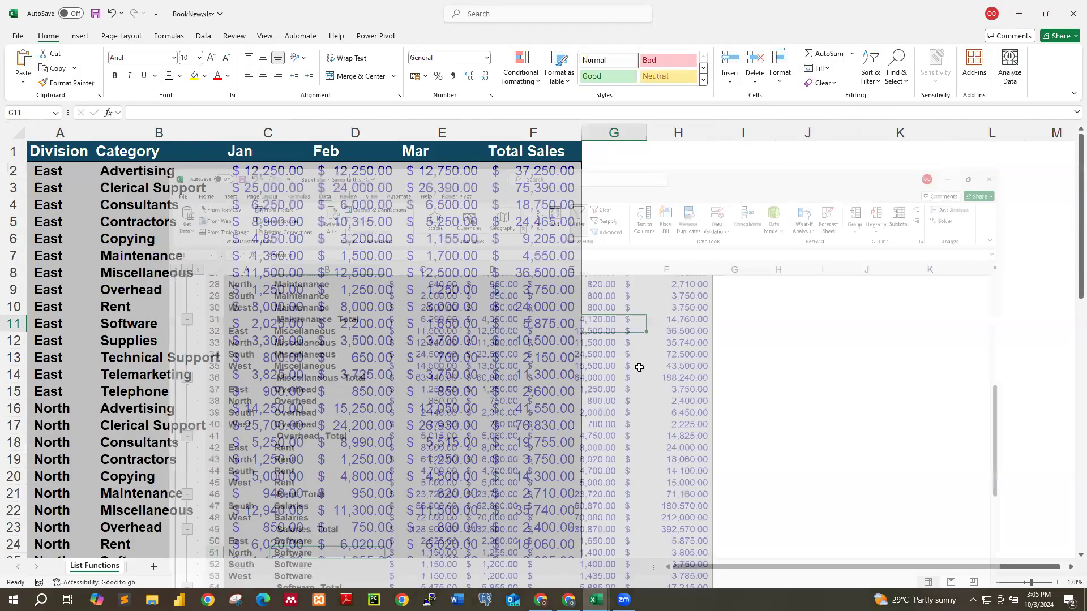
pyautogui.click(661, 290)
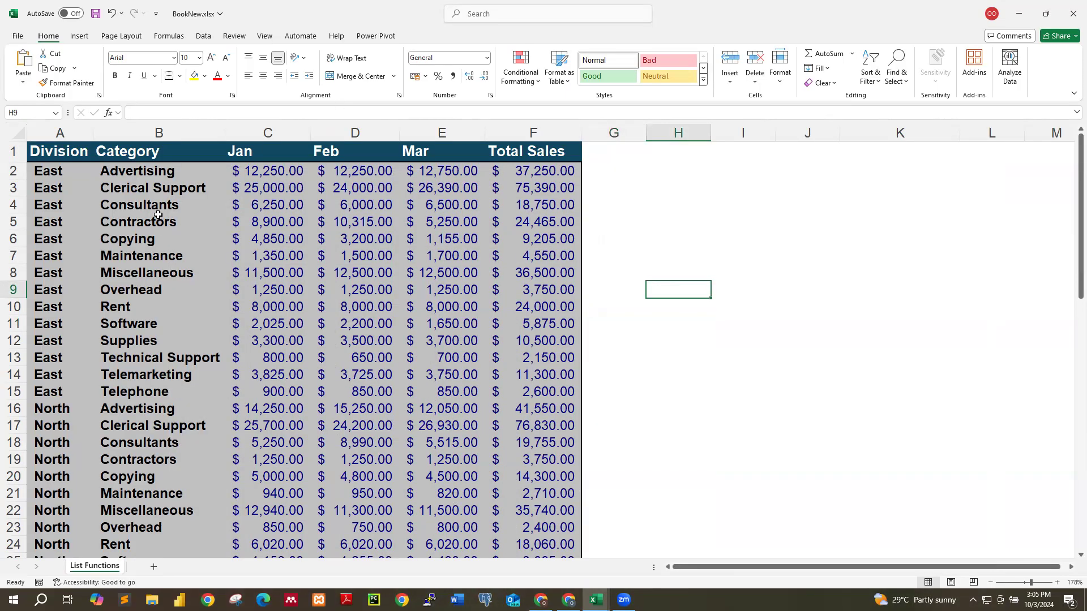
# Step: Examine the category entries in the unsorted BookNew.xlsx sales list
pyautogui.scroll(-1, 158, 224)
pyautogui.scroll(-5, 165, 275)
pyautogui.scroll(5, 164, 276)
pyautogui.click(183, 191)
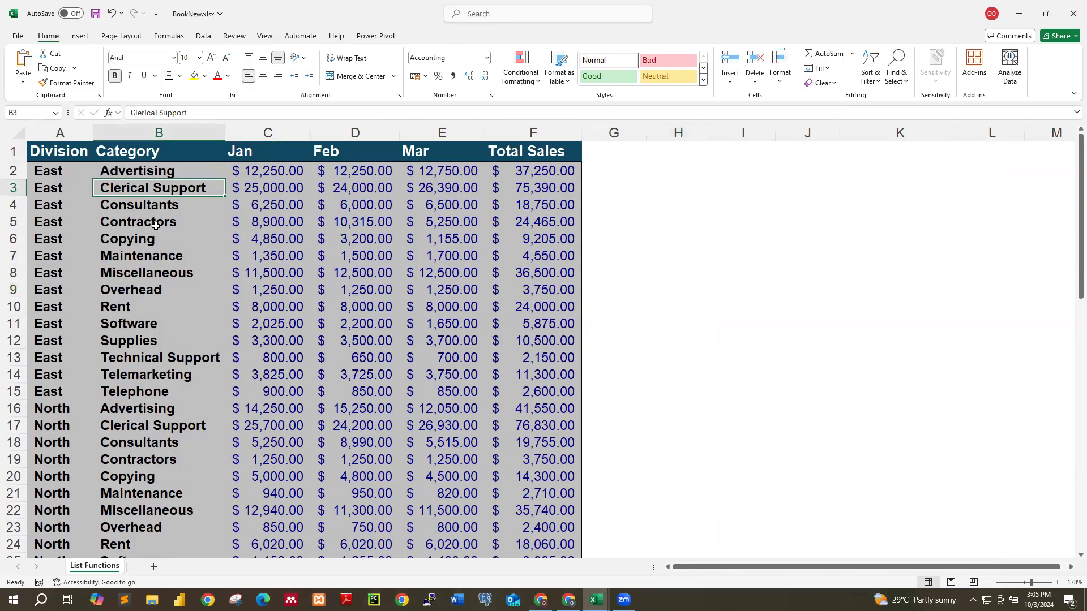
pyautogui.click(158, 218)
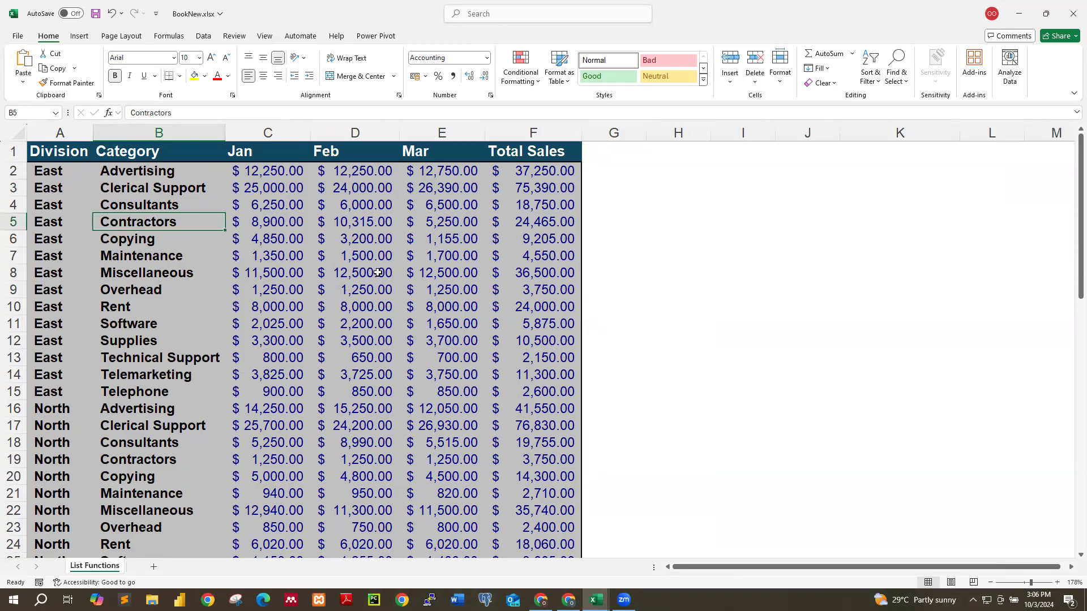
# Step: Start a DSUM formula in cell H5 and open its function arguments, moved clear of the headers
pyautogui.click(655, 222)
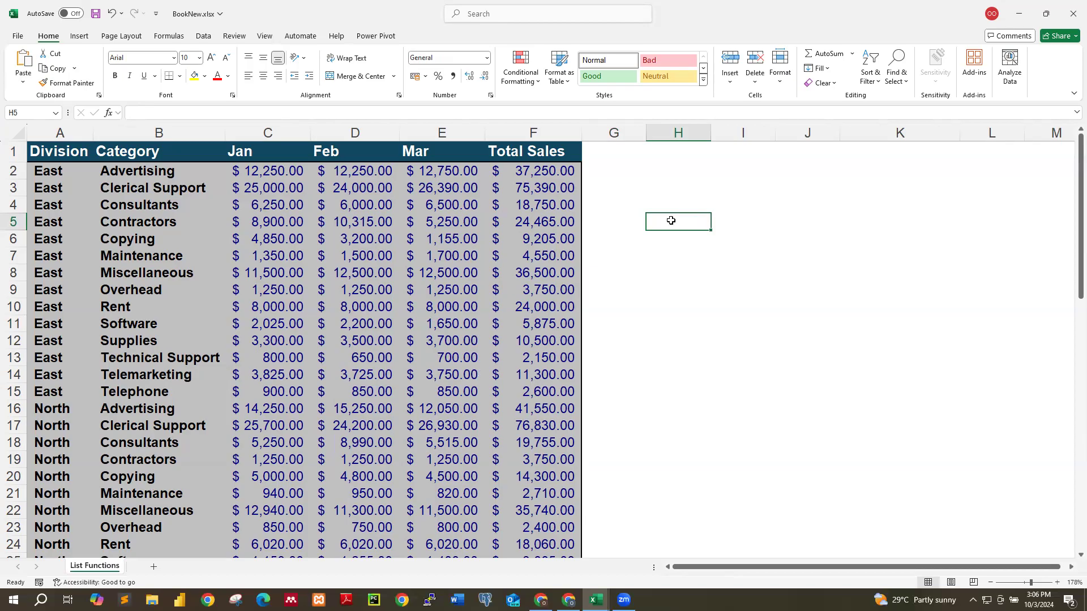
pyautogui.write('=')
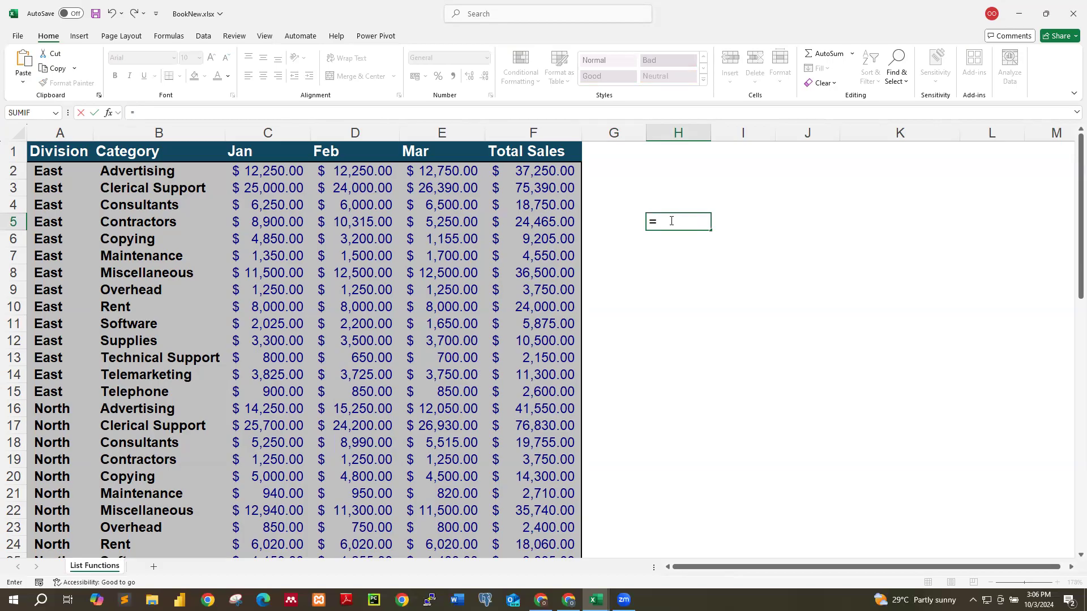
pyautogui.write('dsum')
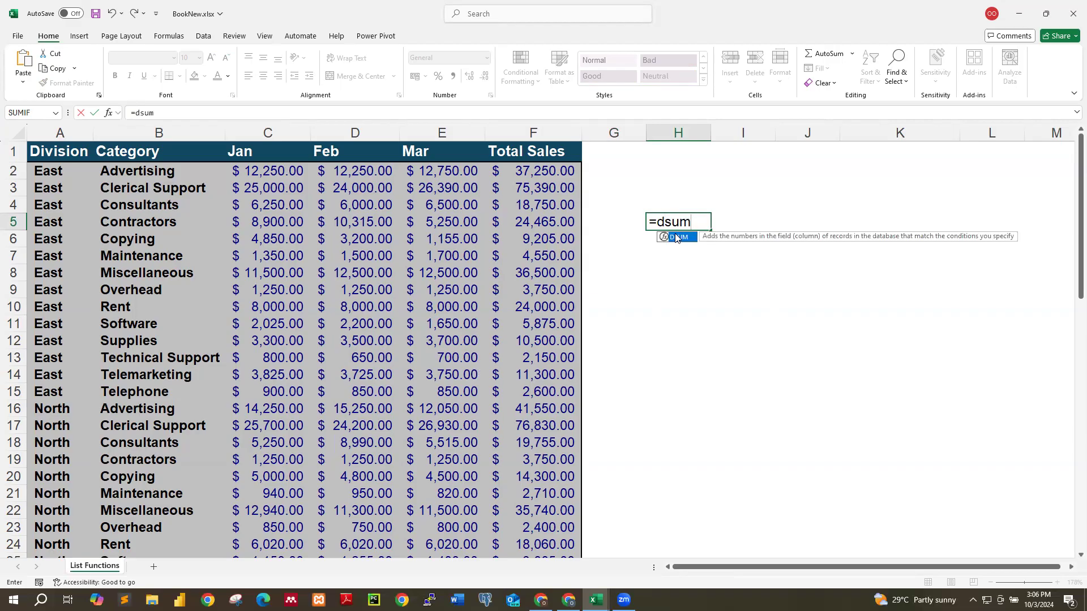
pyautogui.doubleClick(677, 238)
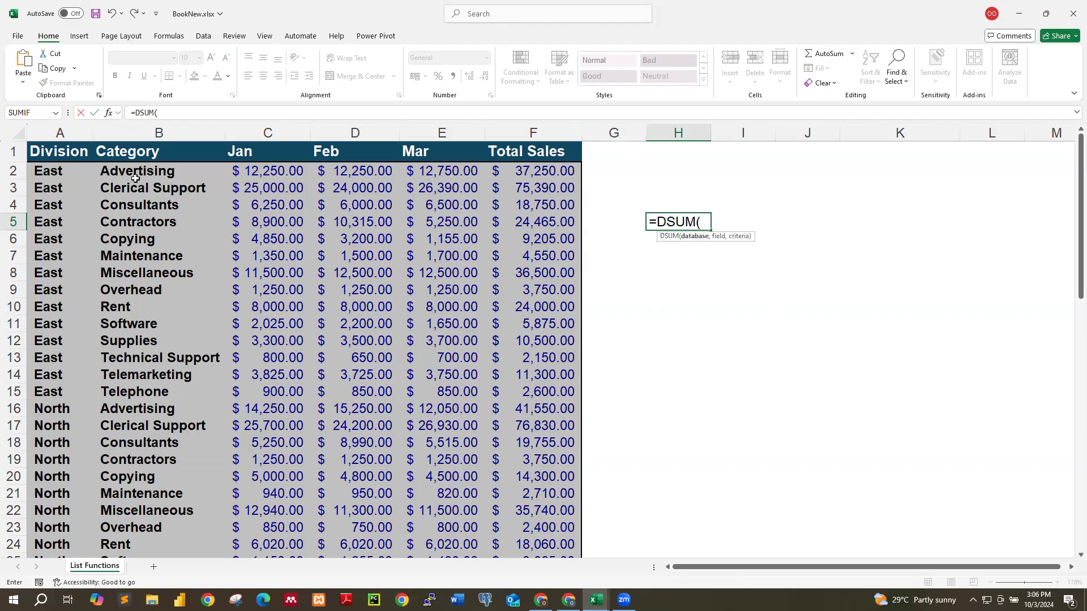
pyautogui.click(108, 113)
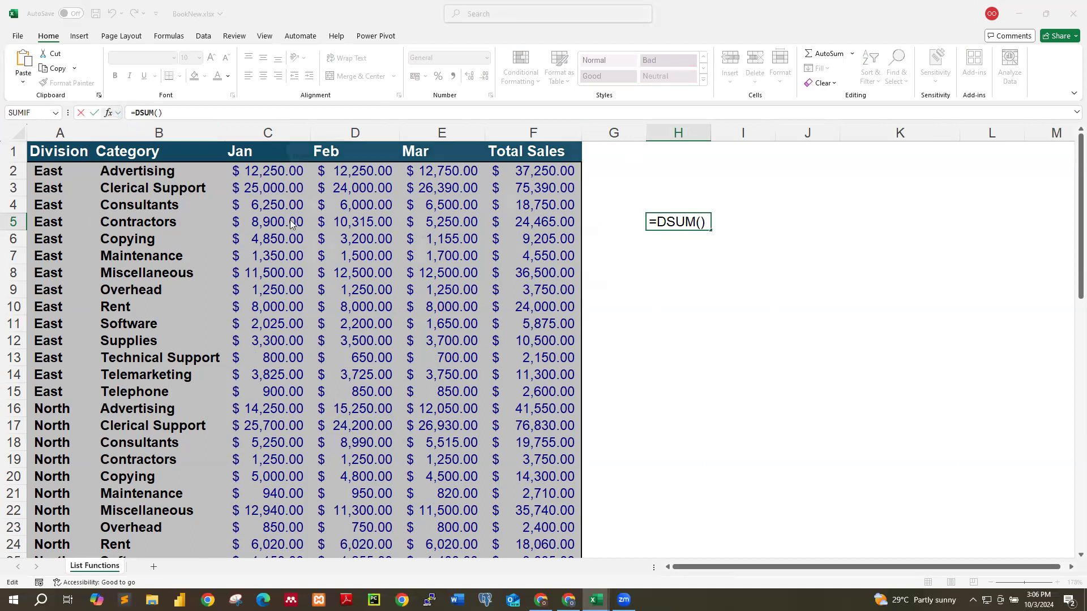
pyautogui.moveTo(461, 146); pyautogui.dragTo(571, 304)
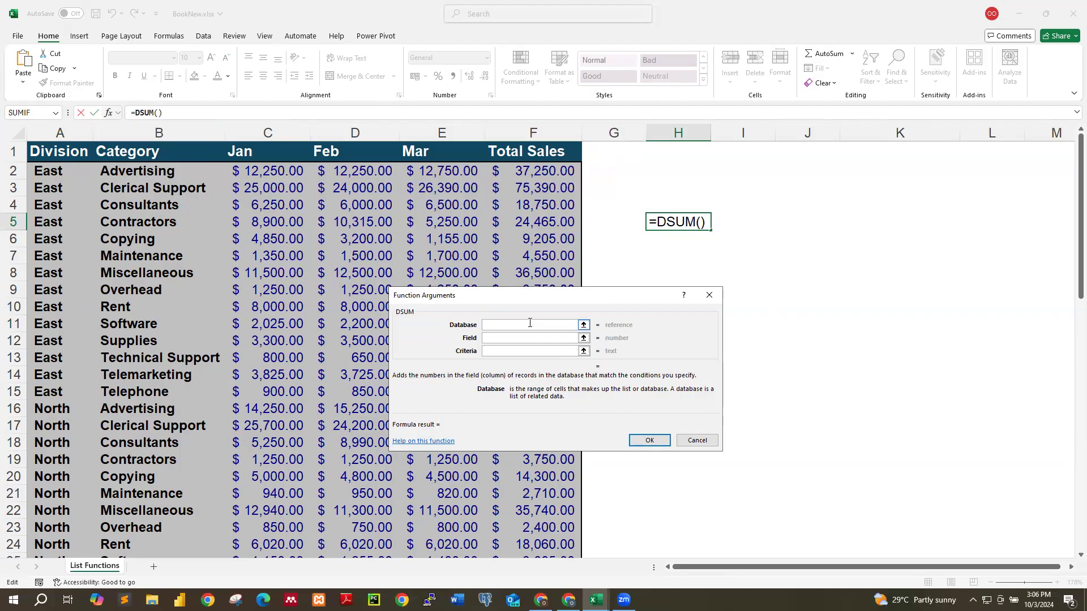
# Step: Review the descriptions of DSUM's Database and Field arguments, and move the dialog clear of the Total Sales column
pyautogui.click(505, 339)
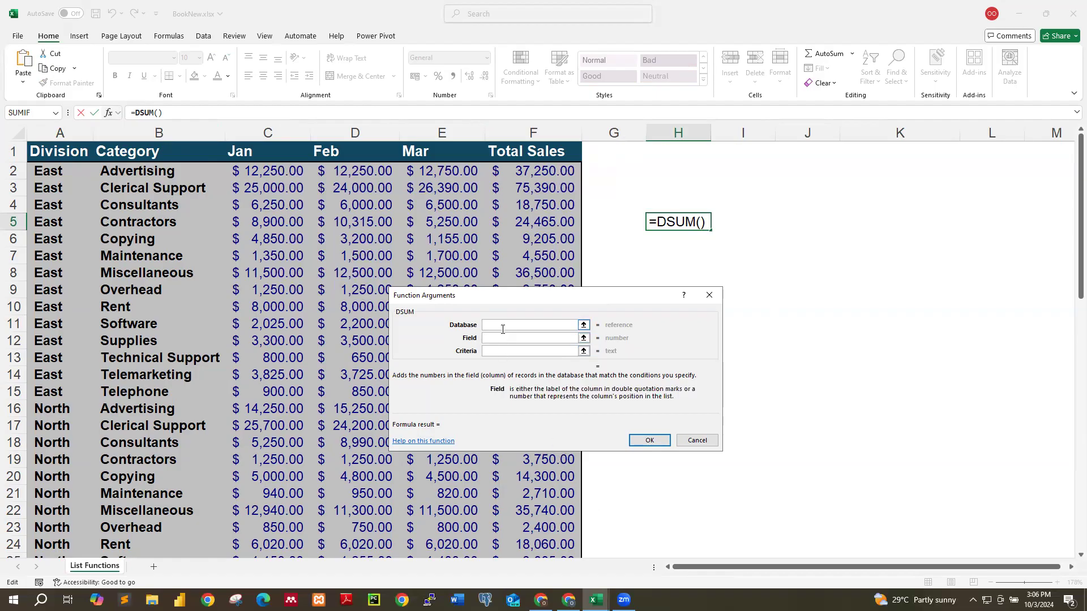
pyautogui.click(505, 325)
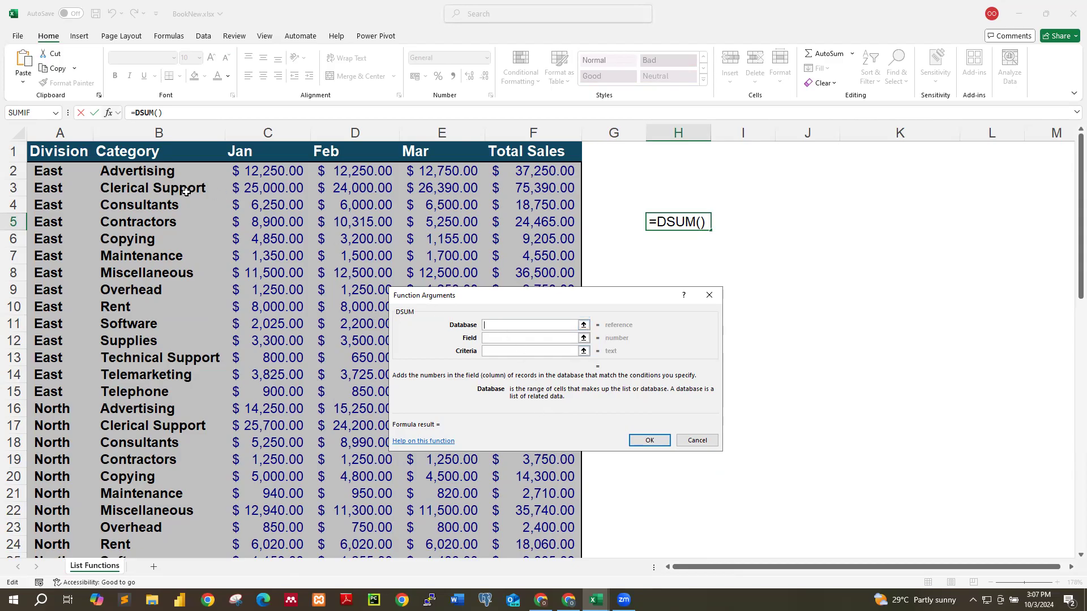
pyautogui.click(511, 338)
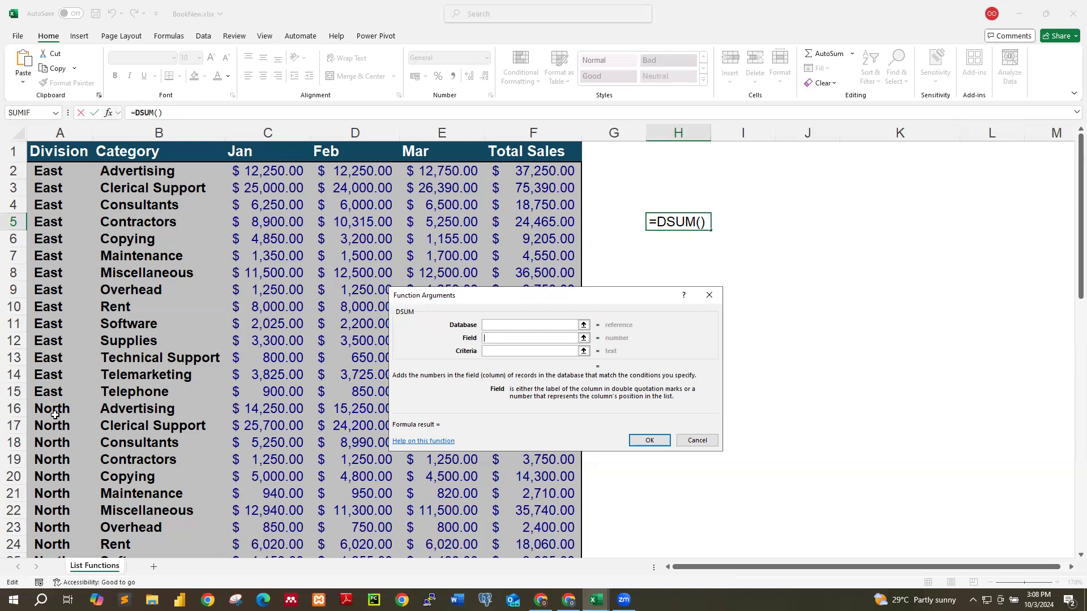
pyautogui.moveTo(551, 294); pyautogui.dragTo(740, 270)
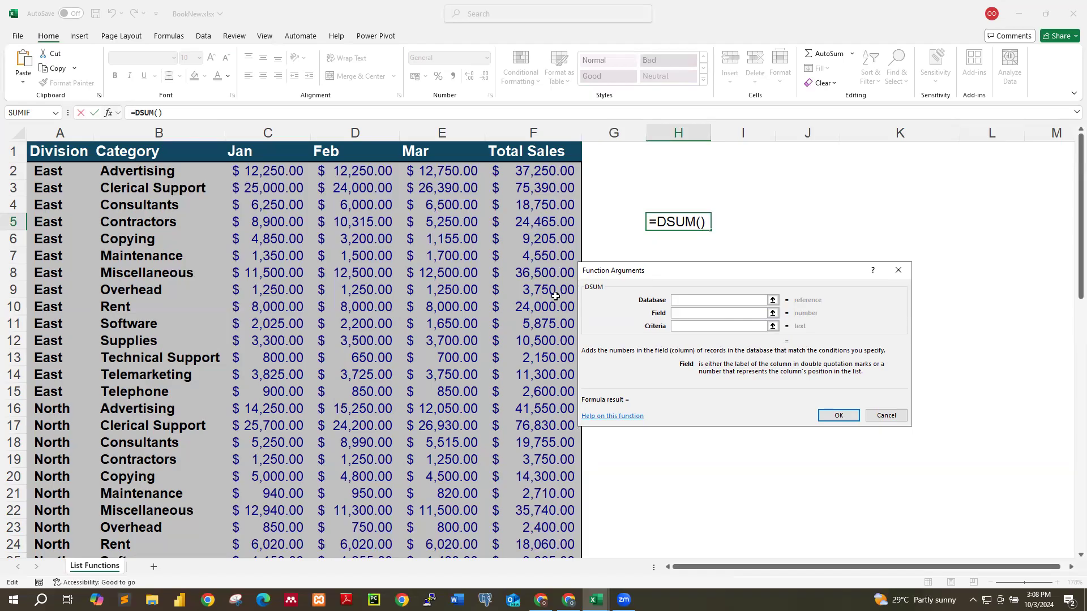
# Step: Try the Total Sales header cell F1 as the DSUM field, and clear the entry
pyautogui.click(544, 152)
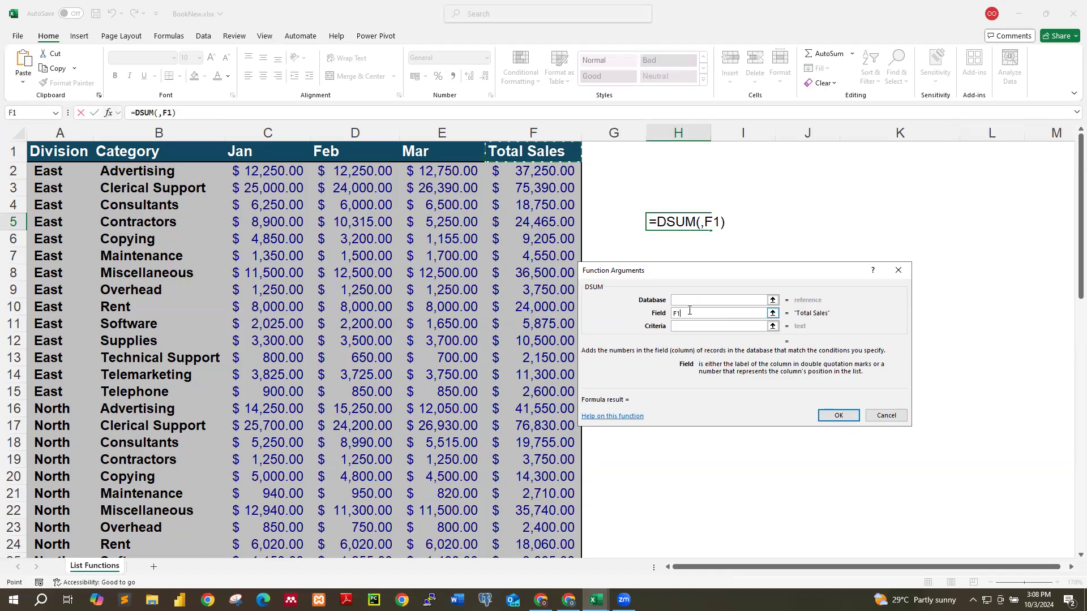
pyautogui.press('BackSpace')
pyautogui.press('BackSpace')
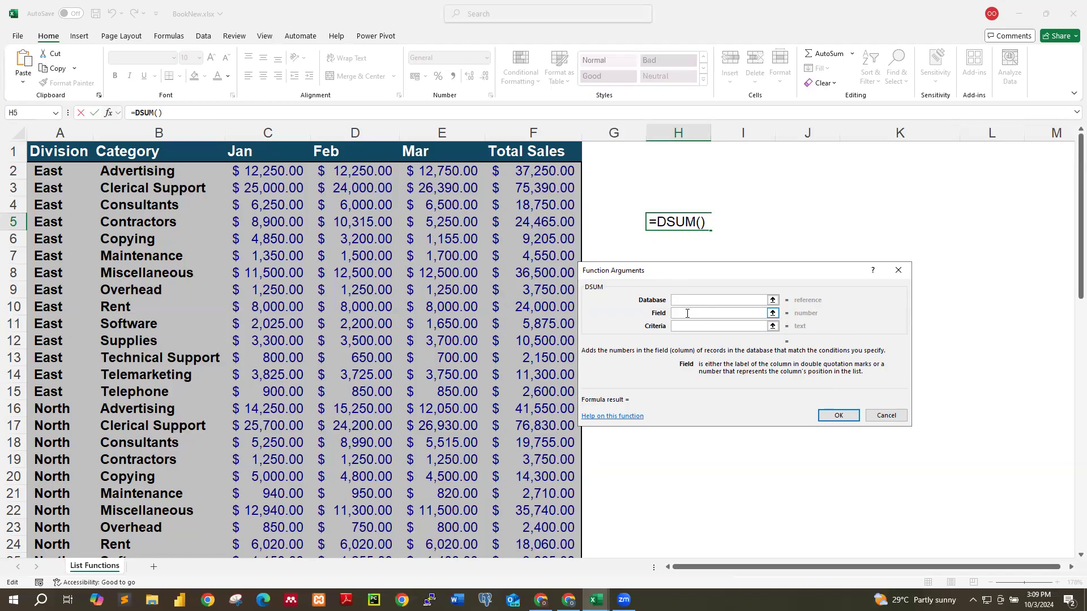
# Step: Try the quoted label "Total Sales" as the DSUM field, and clear the entry
pyautogui.write('"Total')
pyautogui.write('Sa')
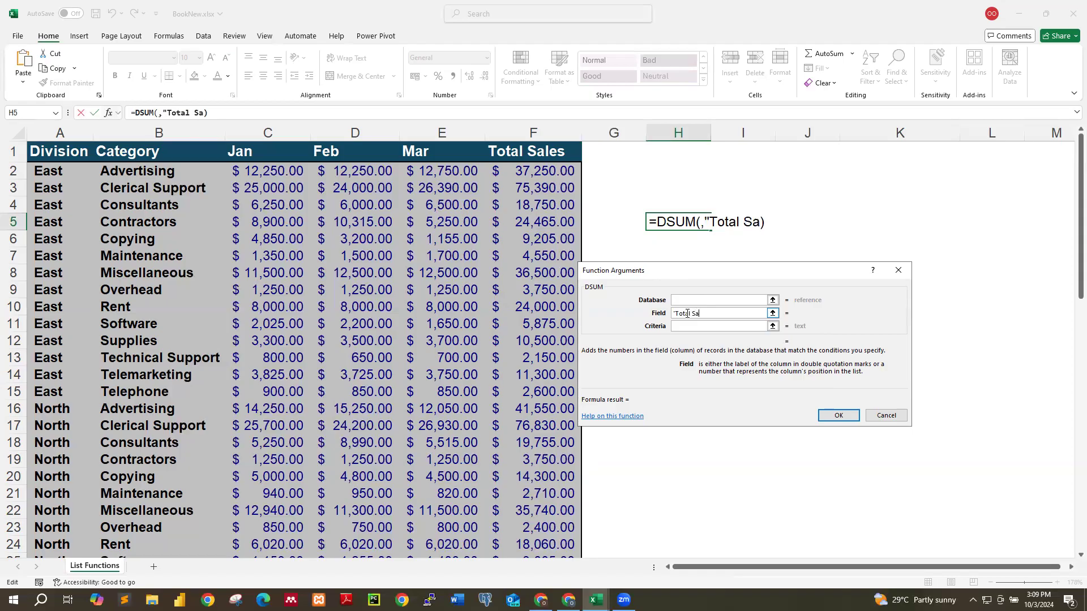
pyautogui.write('les"')
pyautogui.press('BackSpace')
pyautogui.press('BackSpace')
pyautogui.press('BackSpace')
pyautogui.press('BackSpace')
pyautogui.press('BackSpace')
pyautogui.press('BackSpace')
pyautogui.press('BackSpace')
pyautogui.press('BackSpace')
pyautogui.press('BackSpace')
pyautogui.press('BackSpace')
pyautogui.press('BackSpace')
pyautogui.press('BackSpace')
pyautogui.press('BackSpace')
# Step: Try column number 6 as the DSUM field, and clear the entry
pyautogui.write('6')
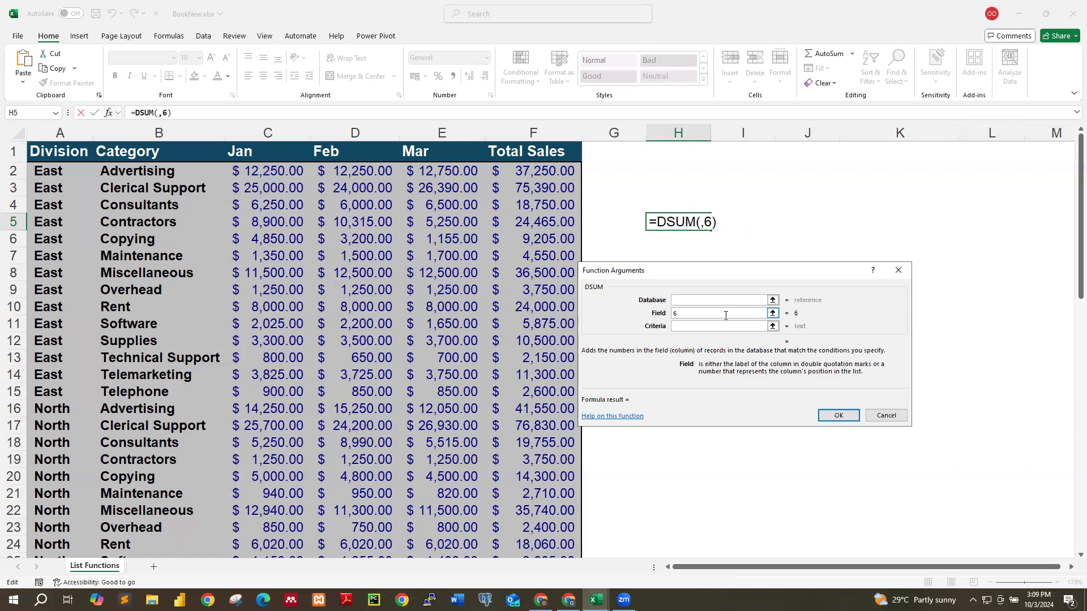
pyautogui.click(711, 327)
pyautogui.click(706, 314)
pyautogui.press('BackSpace')
# Step: Try the range B1:B2 as the DSUM criteria, clear it, and cancel the formula in H5
pyautogui.click(716, 326)
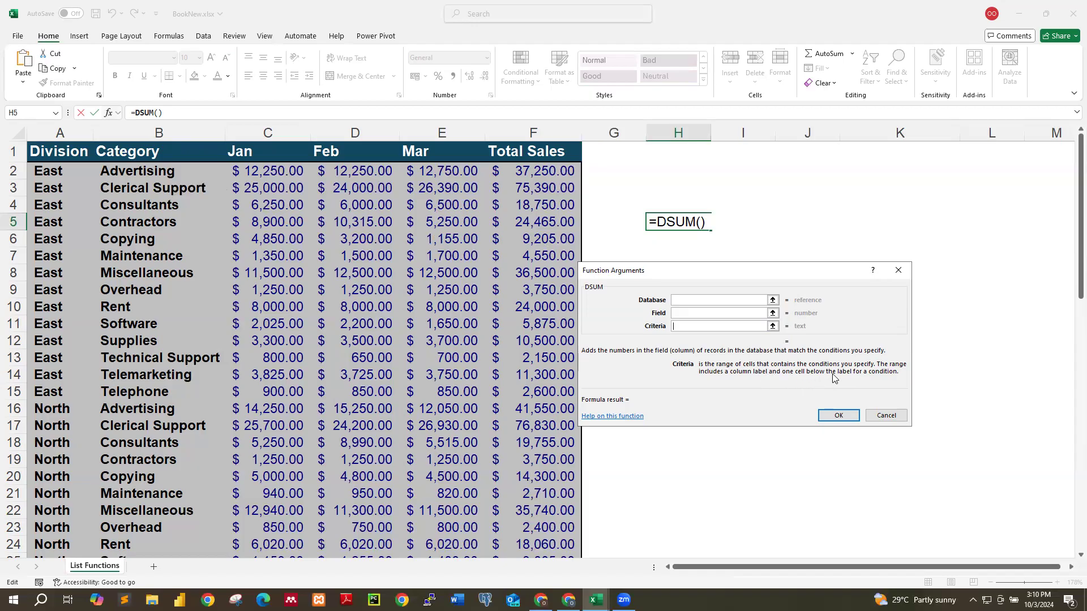
pyautogui.click(153, 152)
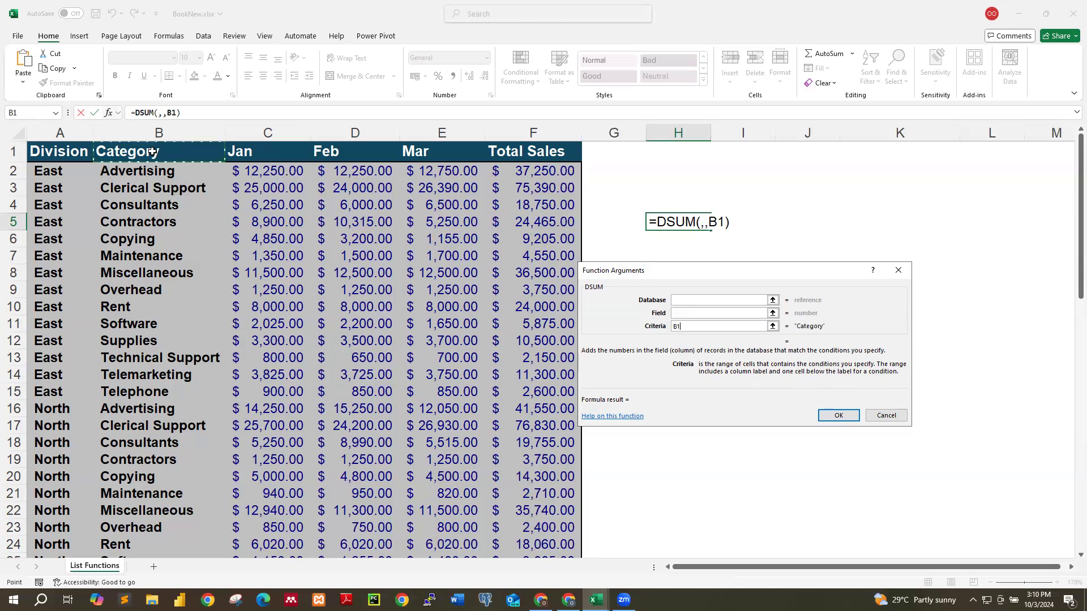
pyautogui.moveTo(152, 152); pyautogui.dragTo(156, 169)
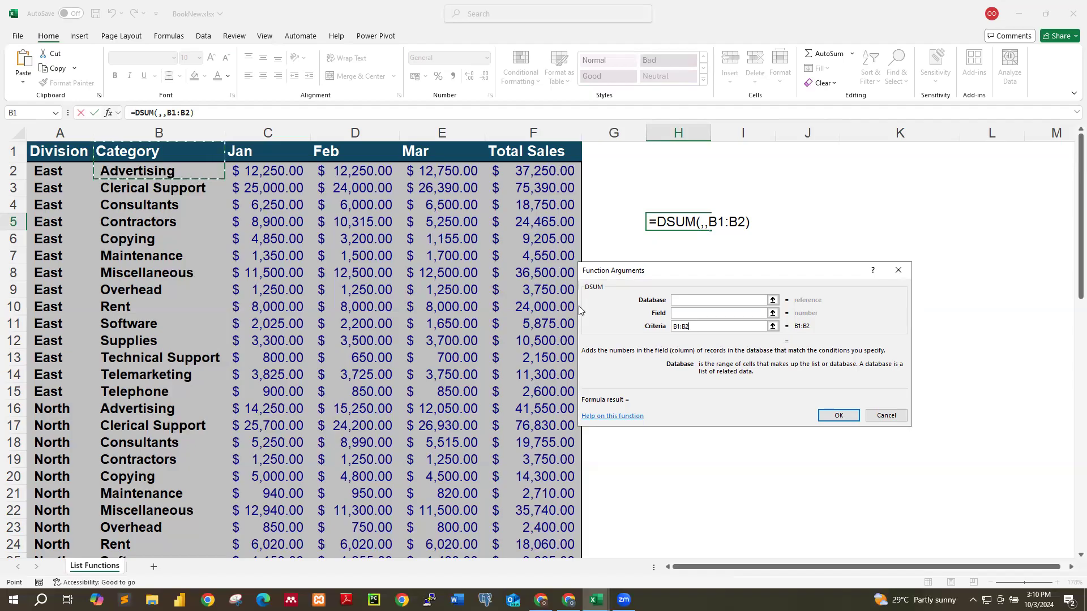
pyautogui.click(698, 326)
pyautogui.press('BackSpace')
pyautogui.press('BackSpace')
pyautogui.press('BackSpace')
pyautogui.press('BackSpace')
pyautogui.press('BackSpace')
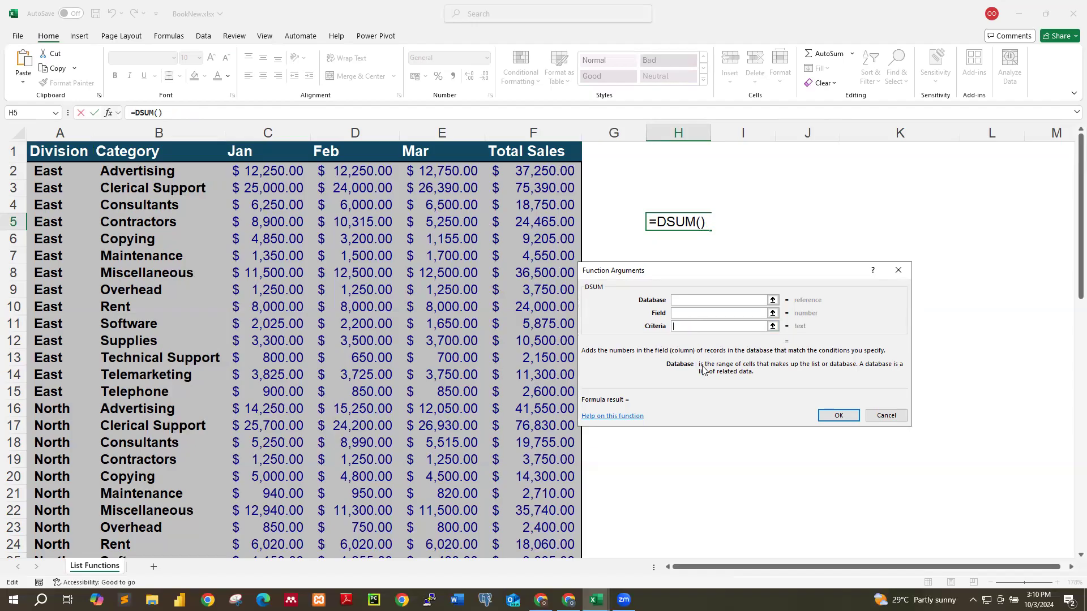
pyautogui.click(704, 327)
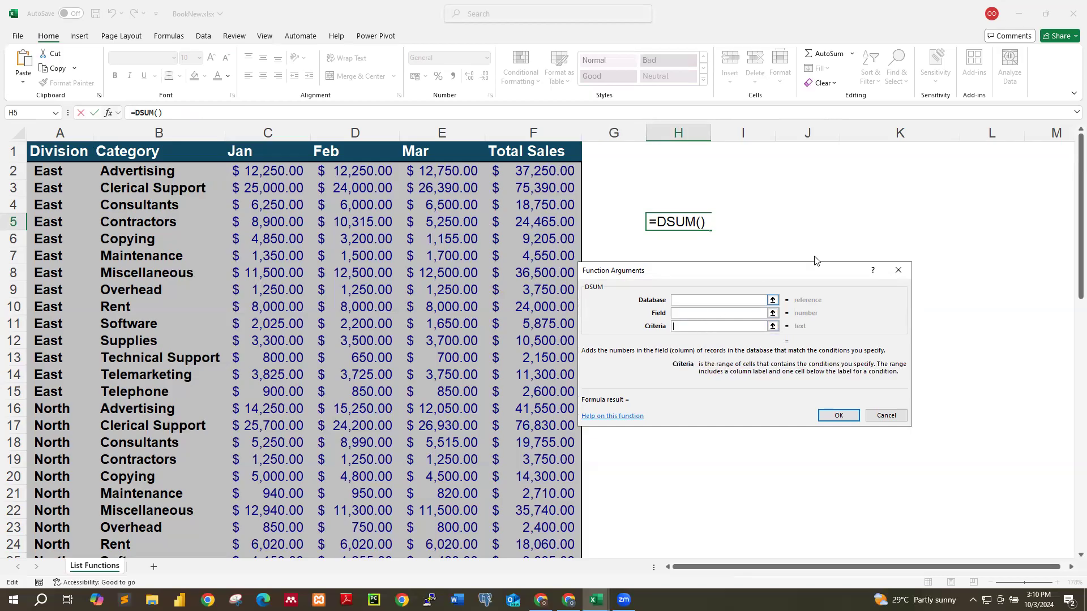
pyautogui.click(897, 272)
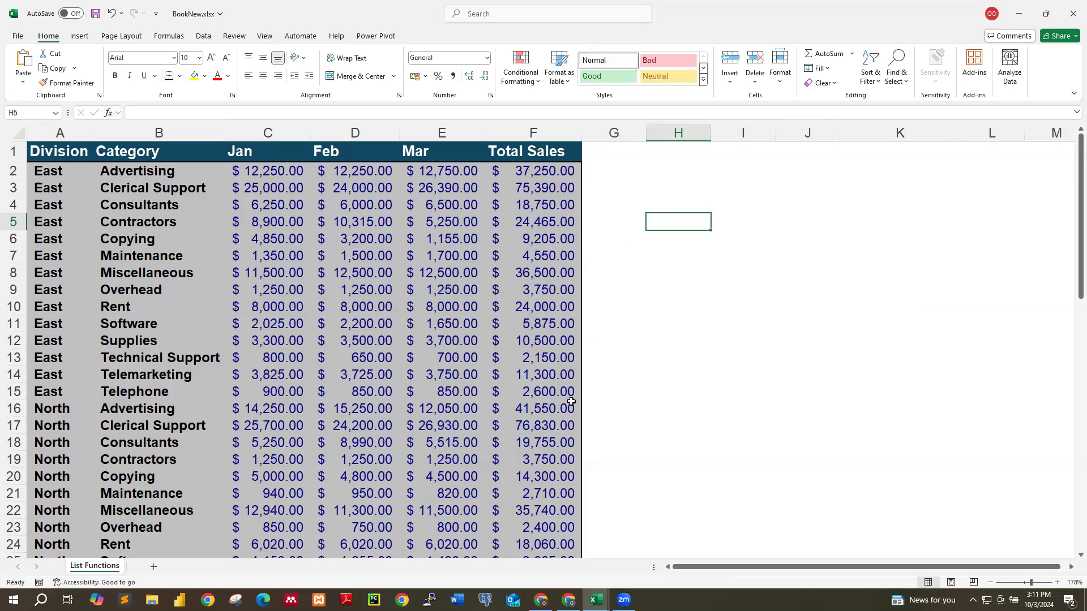
# Step: Switch to Book1.xlsx, examine the category subtotals including the Rent Total row, and minimize the workbook
pyautogui.moveTo(596, 600)
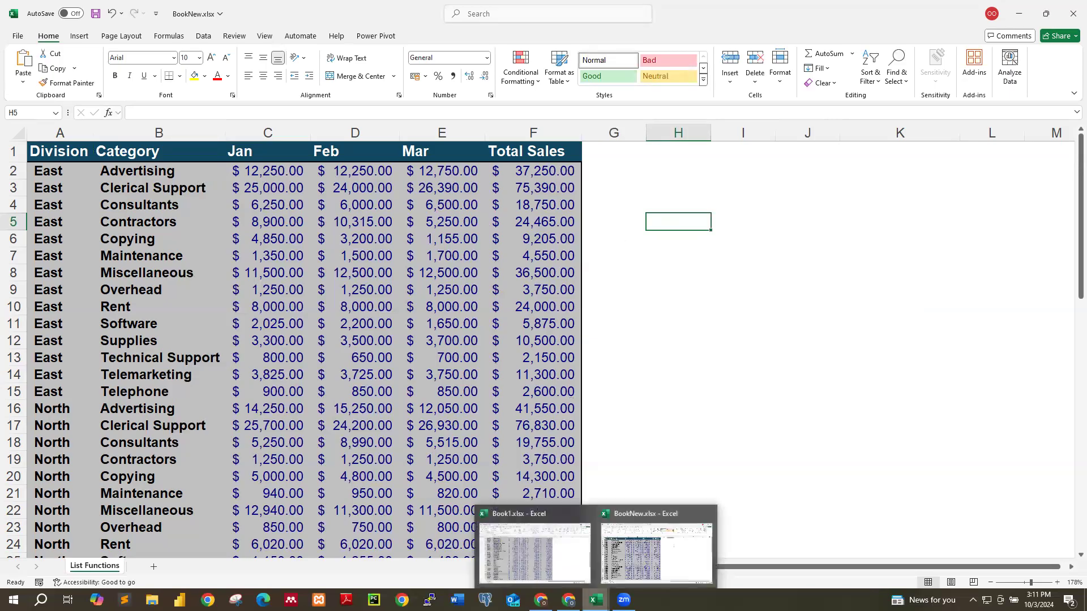
pyautogui.click(548, 552)
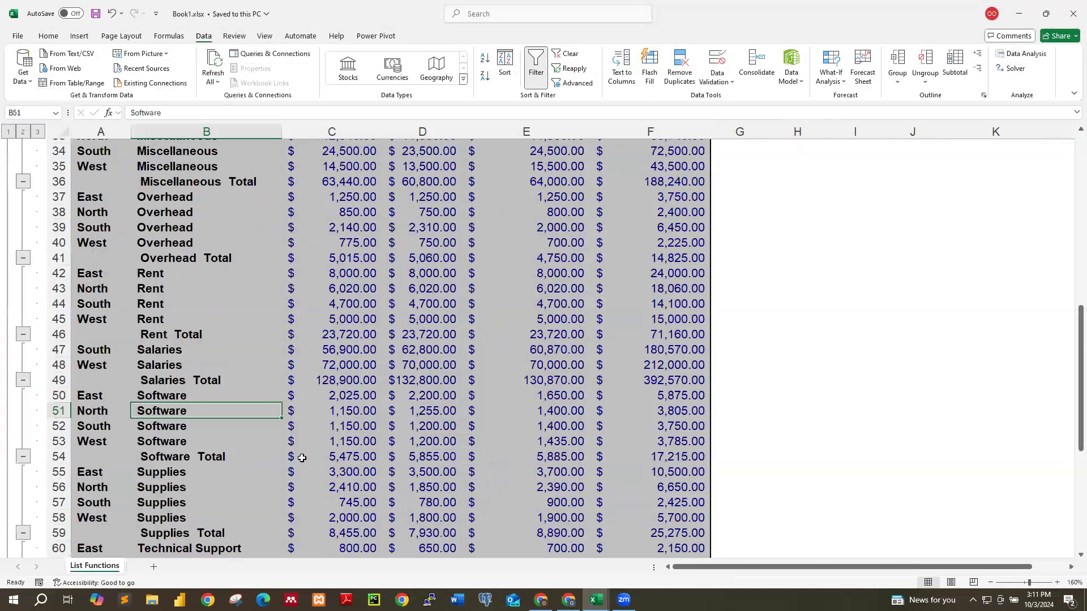
pyautogui.scroll(-2, 301, 457)
pyautogui.scroll(-1, 217, 292)
pyautogui.click(217, 292)
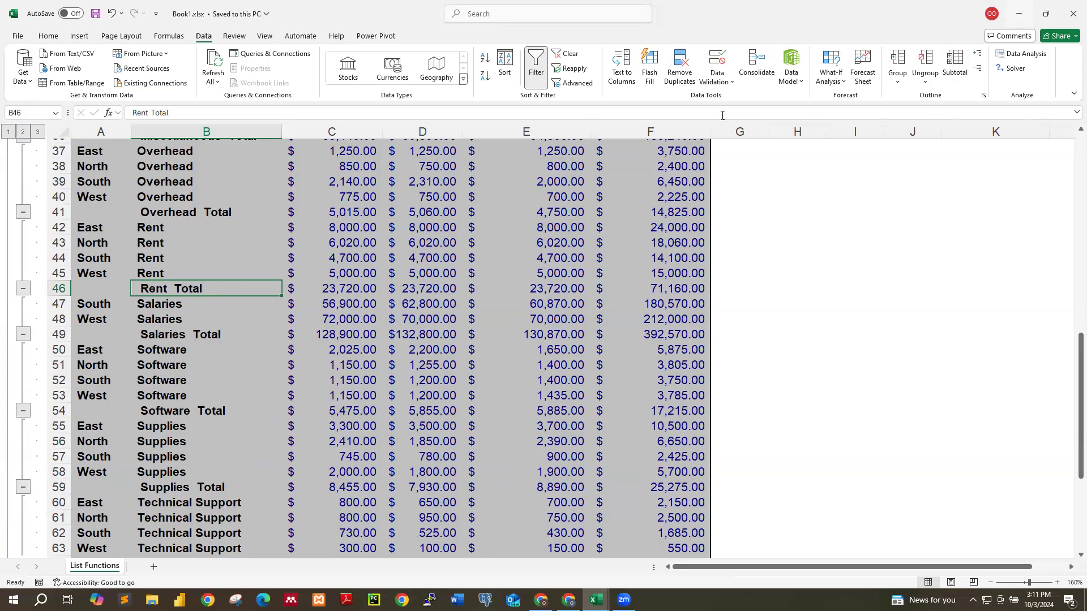
pyautogui.click(1019, 14)
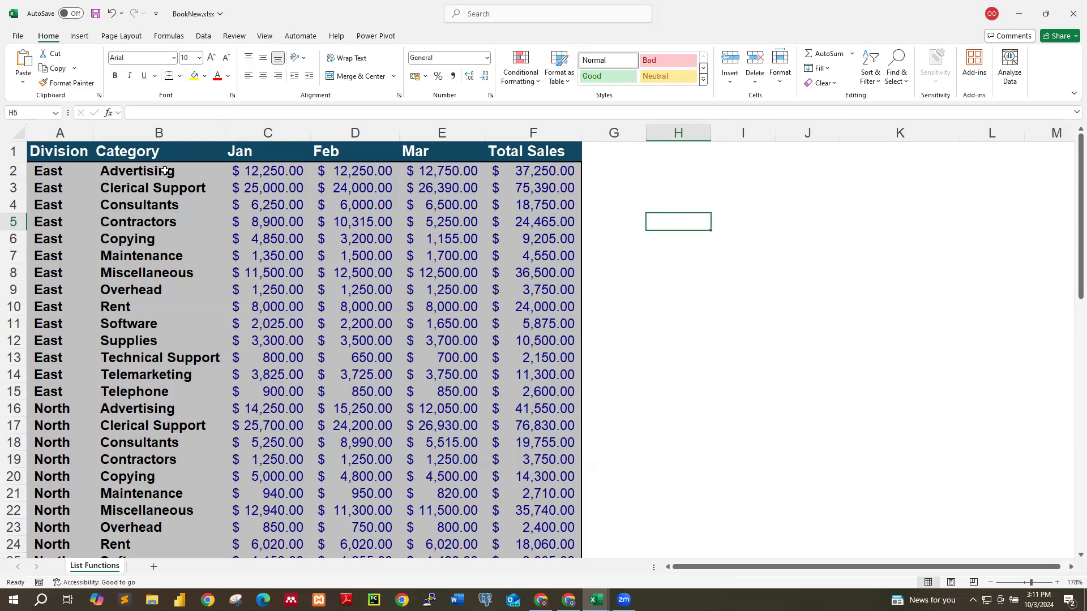
# Step: Build a criteria block beside the sales list with Category in cell H5 and Rent in cell H6
pyautogui.doubleClick(663, 220)
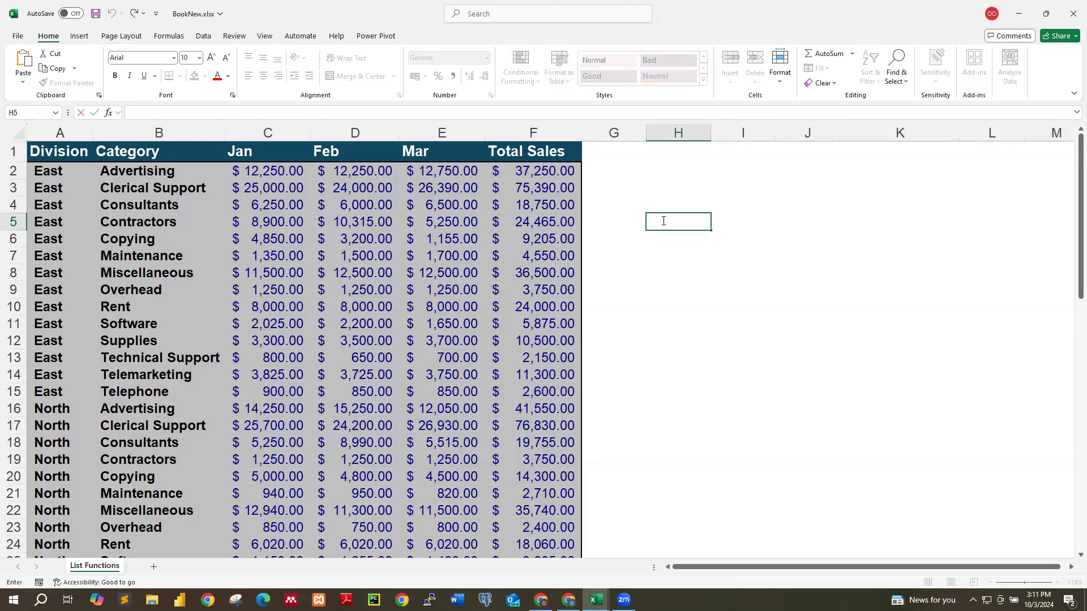
pyautogui.write('Category')
pyautogui.press('BackSpace')
pyautogui.write('y')
pyautogui.click(663, 241)
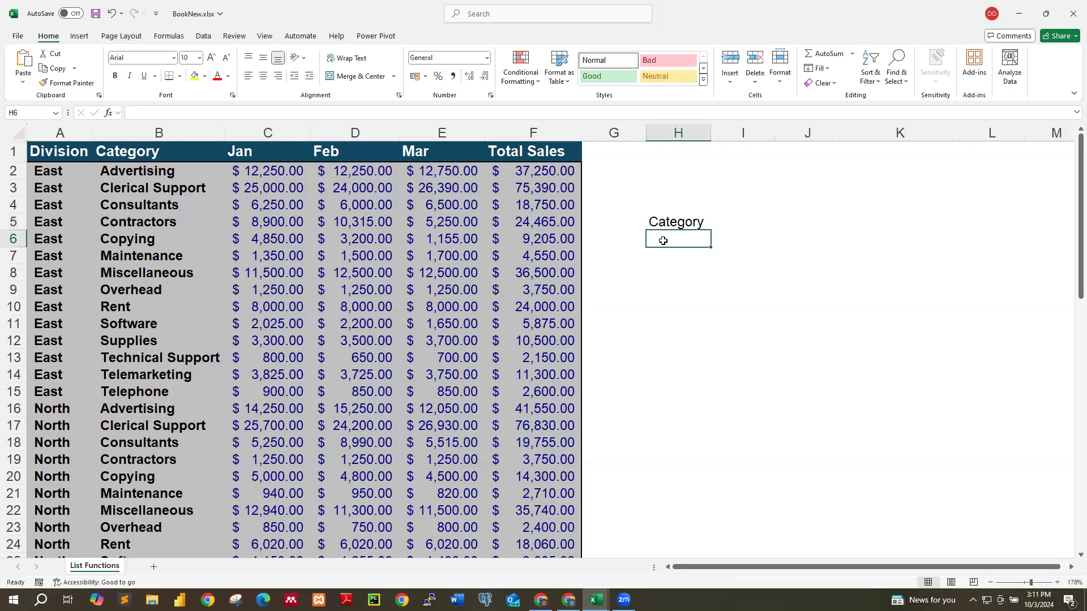
pyautogui.click(695, 224)
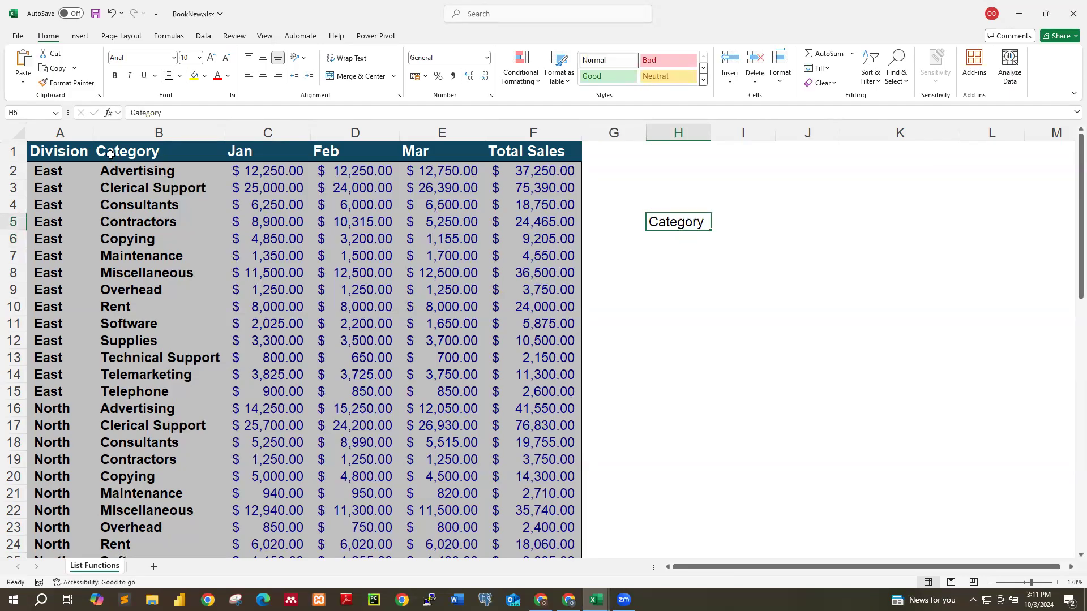
pyautogui.click(679, 239)
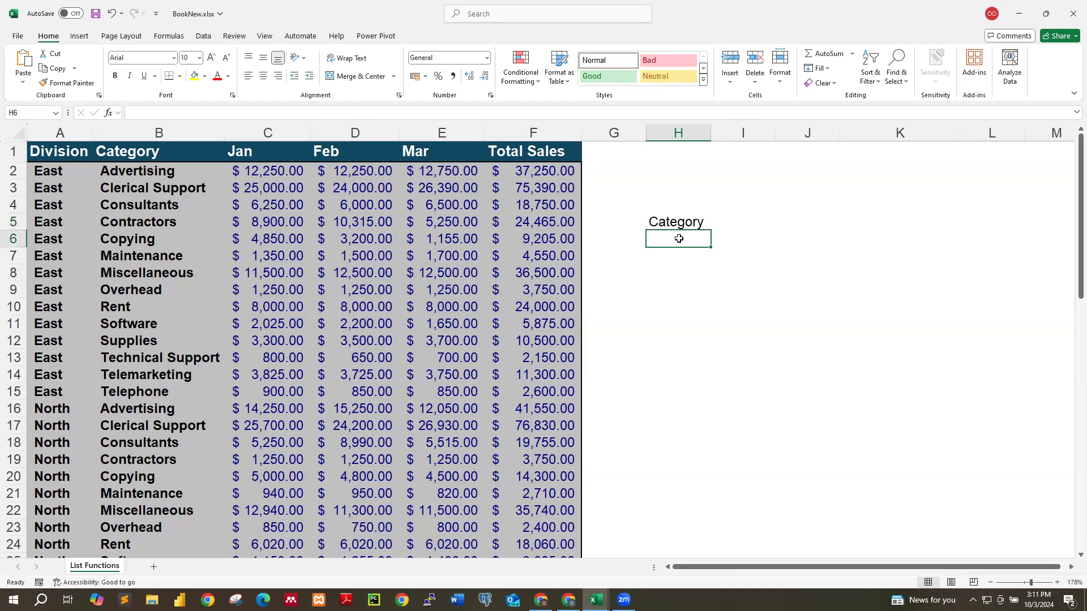
pyautogui.write('Rent')
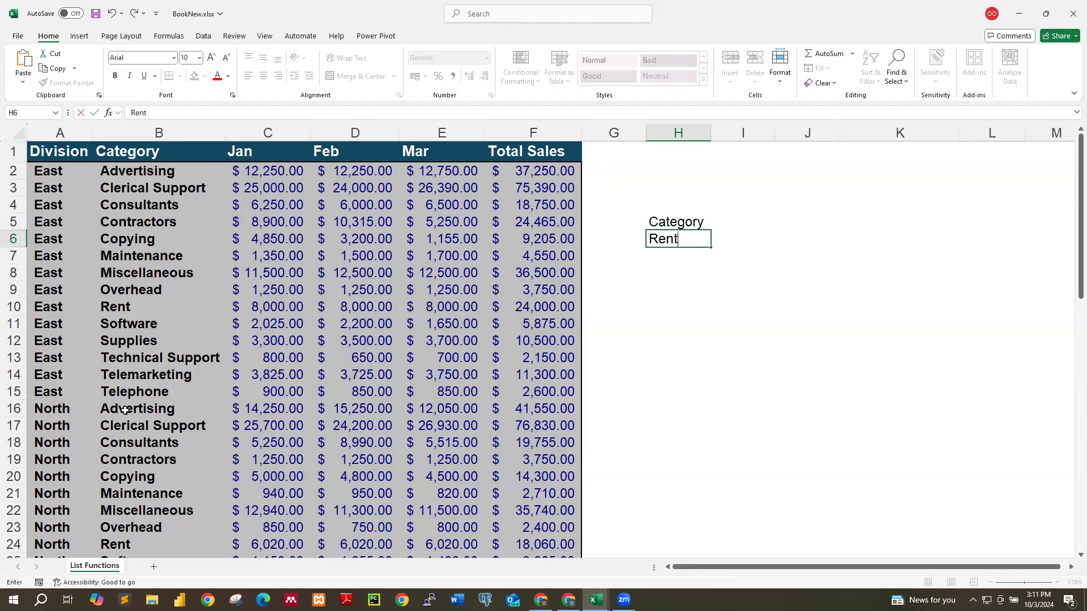
pyautogui.click(123, 306)
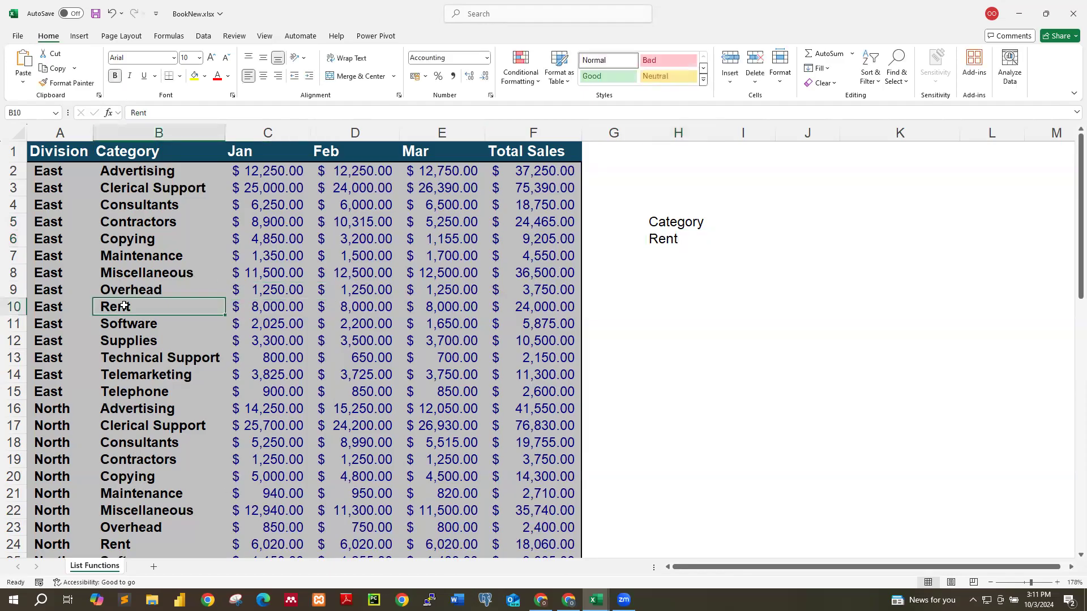
pyautogui.click(656, 319)
# Step: Enter the heading Total in cell I5 beside Category, and select the criteria cells H5:H6
pyautogui.click(717, 221)
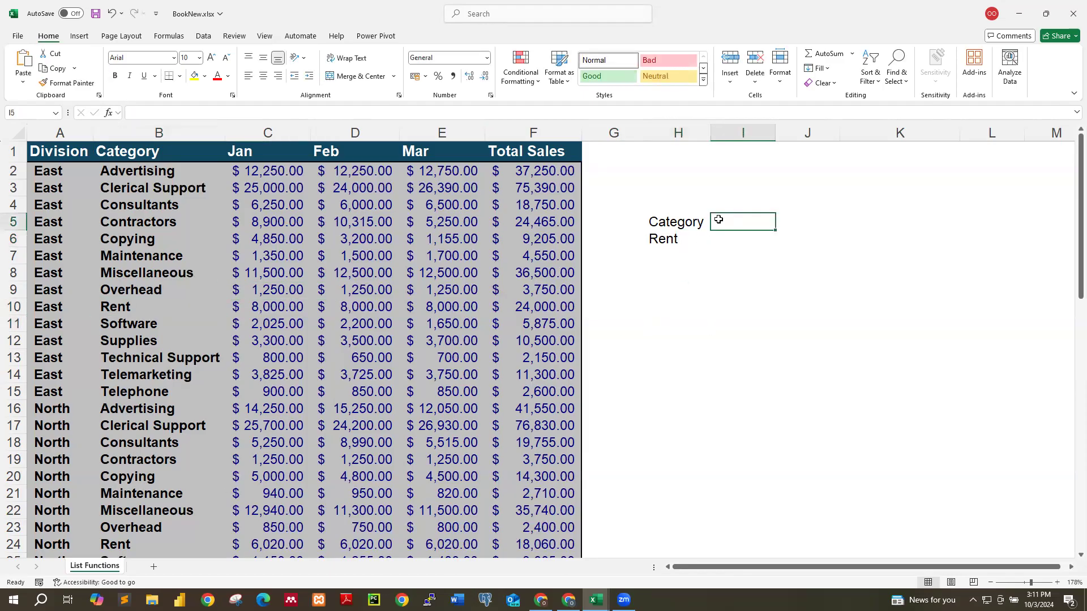
pyautogui.write('Total')
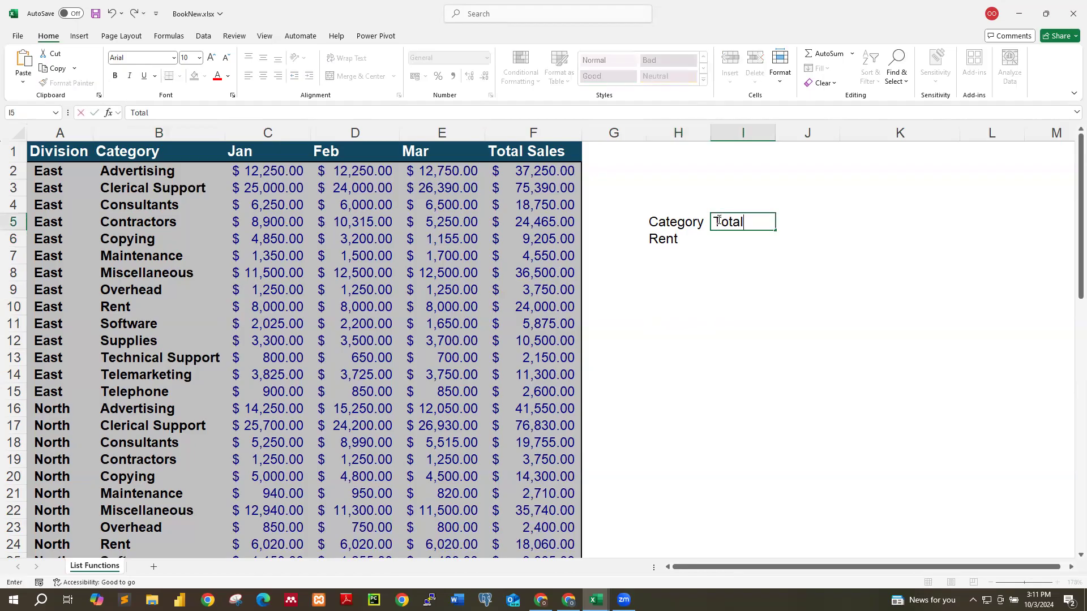
pyautogui.click(753, 290)
pyautogui.moveTo(655, 221); pyautogui.dragTo(656, 232)
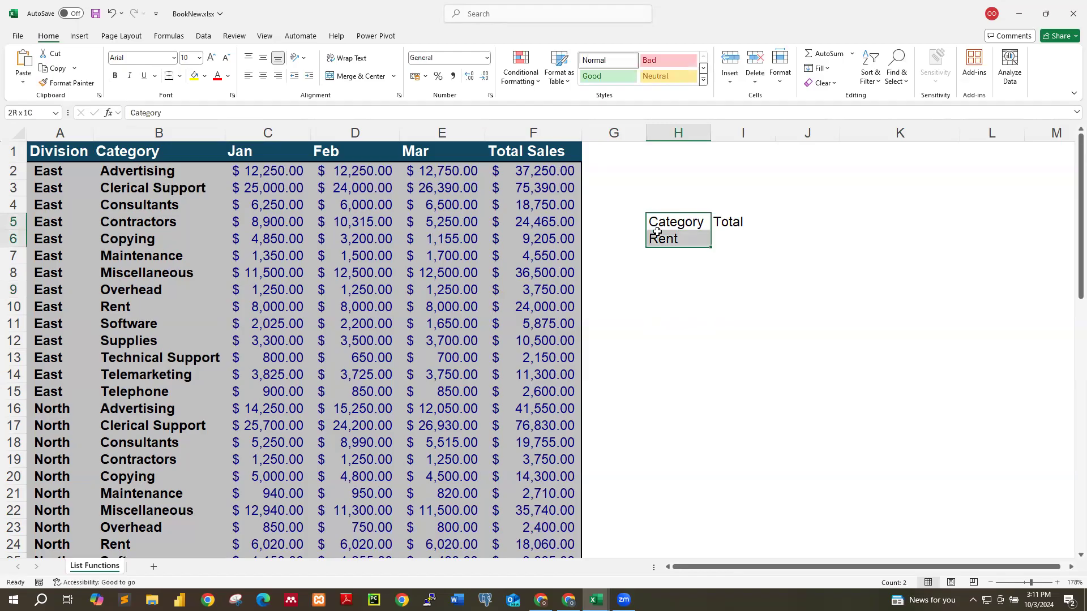
# Step: Fill the criteria cells H5:H6 yellow and make them bold, and fill the Total heading in I5 with orange
pyautogui.click(194, 77)
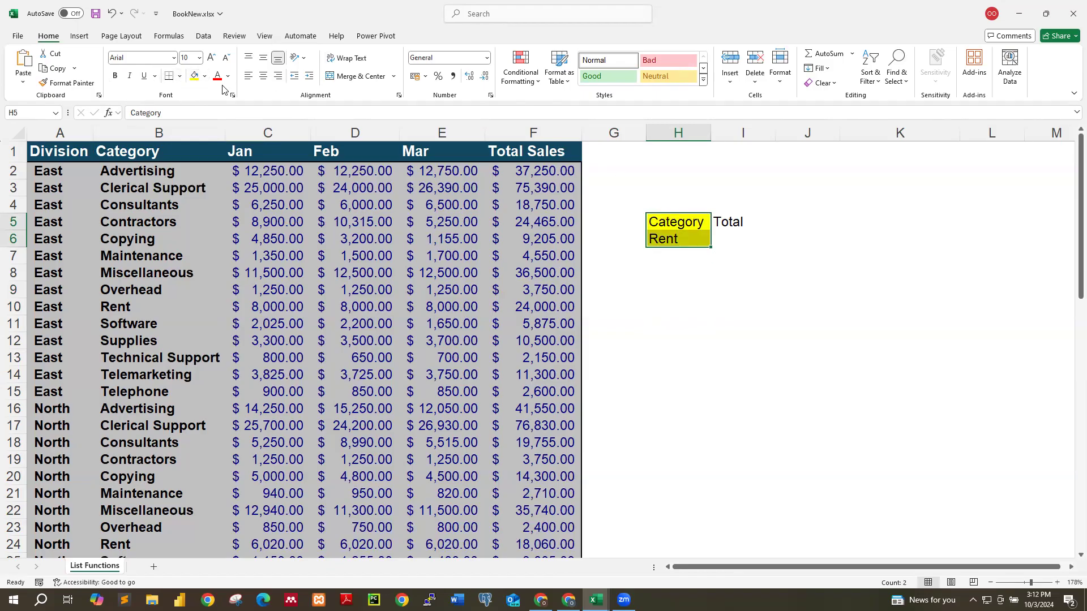
pyautogui.click(113, 80)
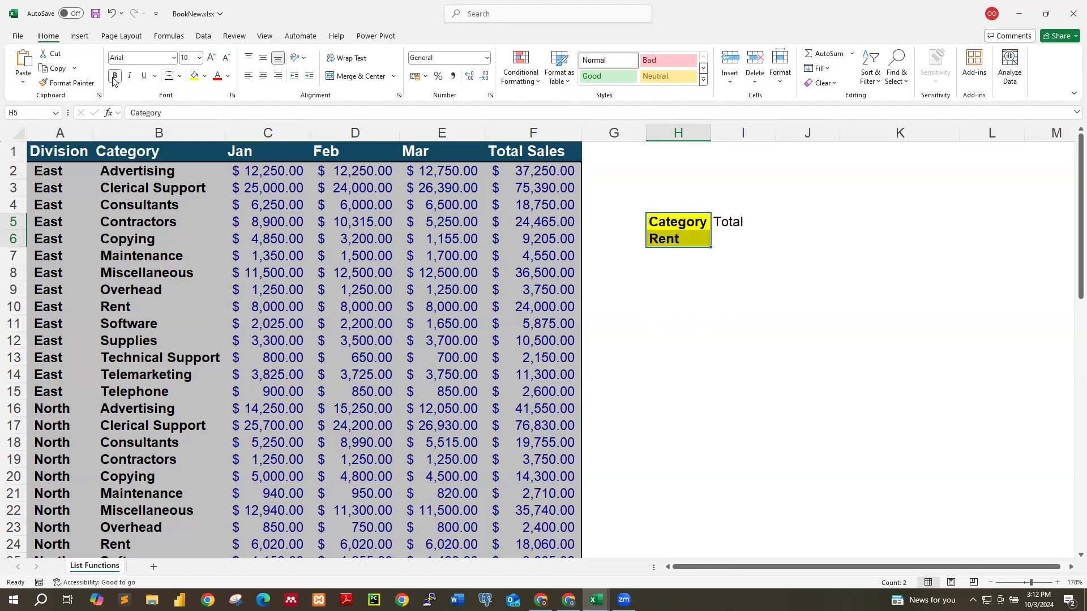
pyautogui.click(730, 219)
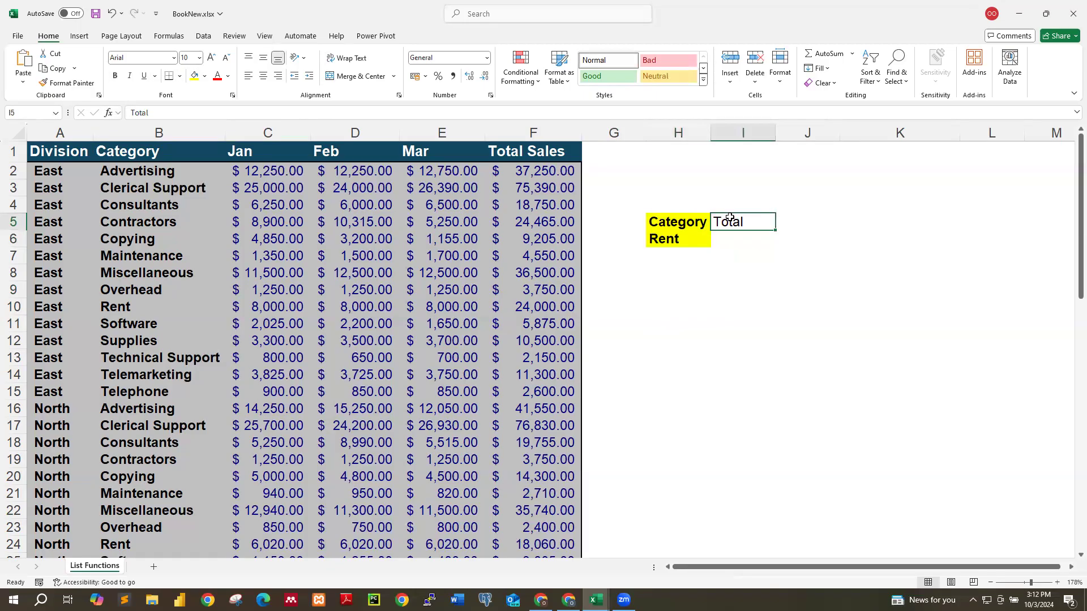
pyautogui.click(205, 78)
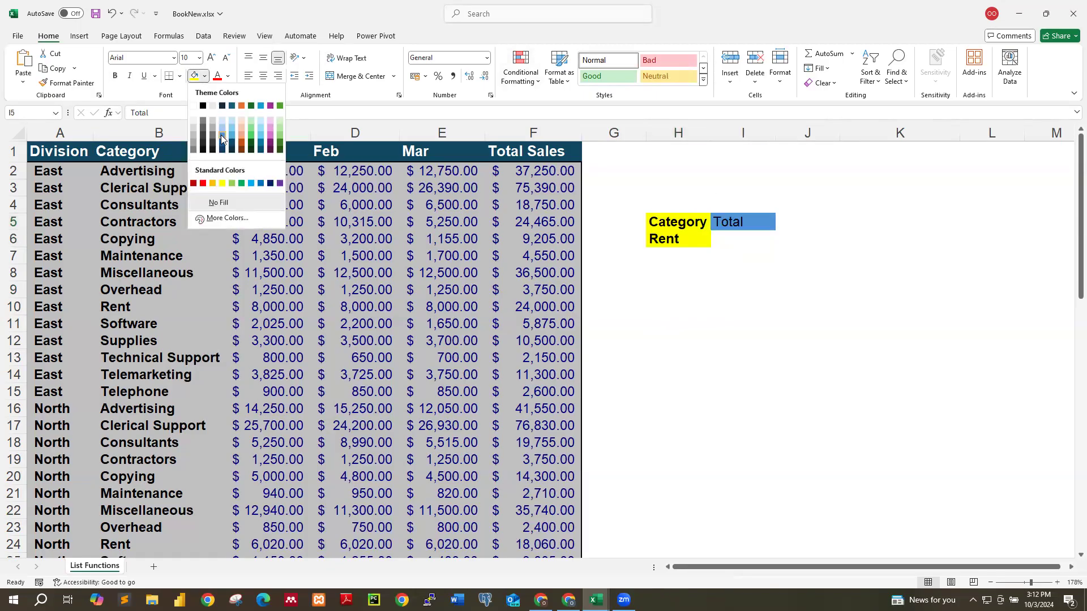
pyautogui.click(212, 184)
# Step: Start a DSUM formula in cell I6 and set its Database argument to the whole sales list, A1:F59
pyautogui.click(729, 242)
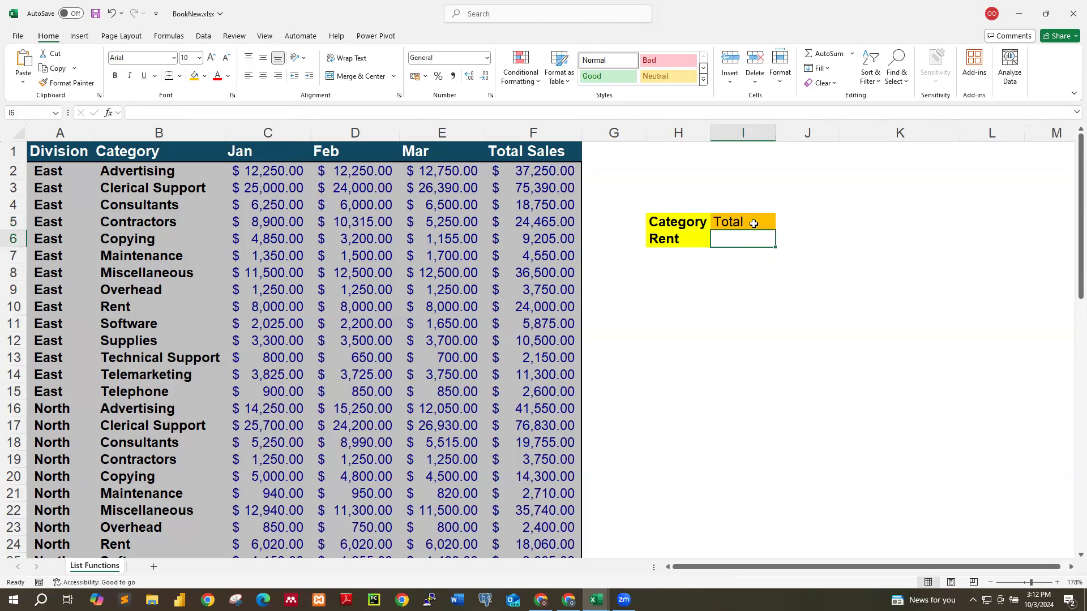
pyautogui.doubleClick(736, 239)
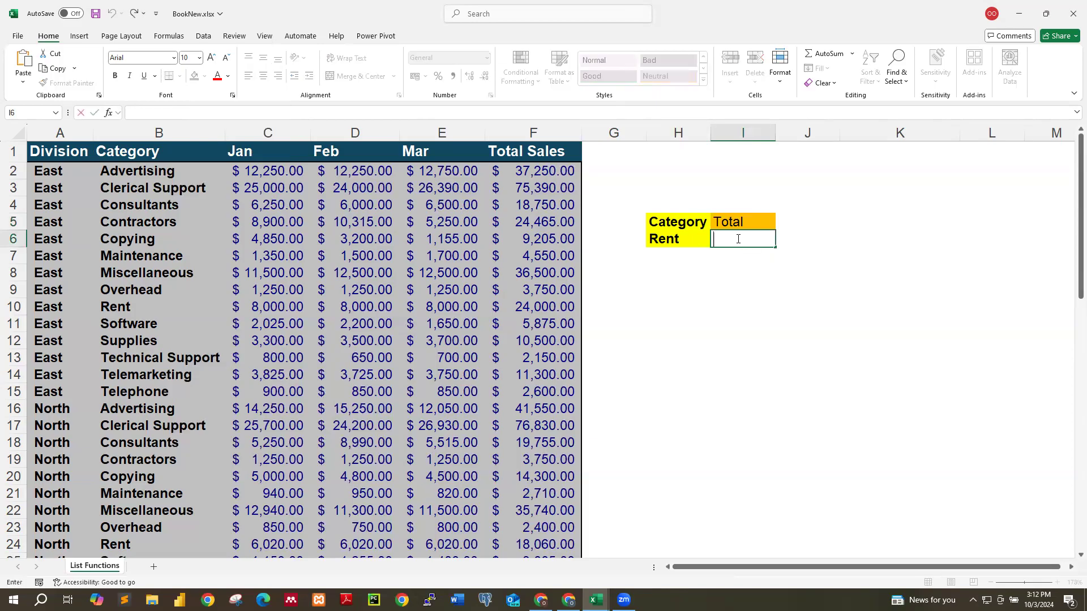
pyautogui.write('=')
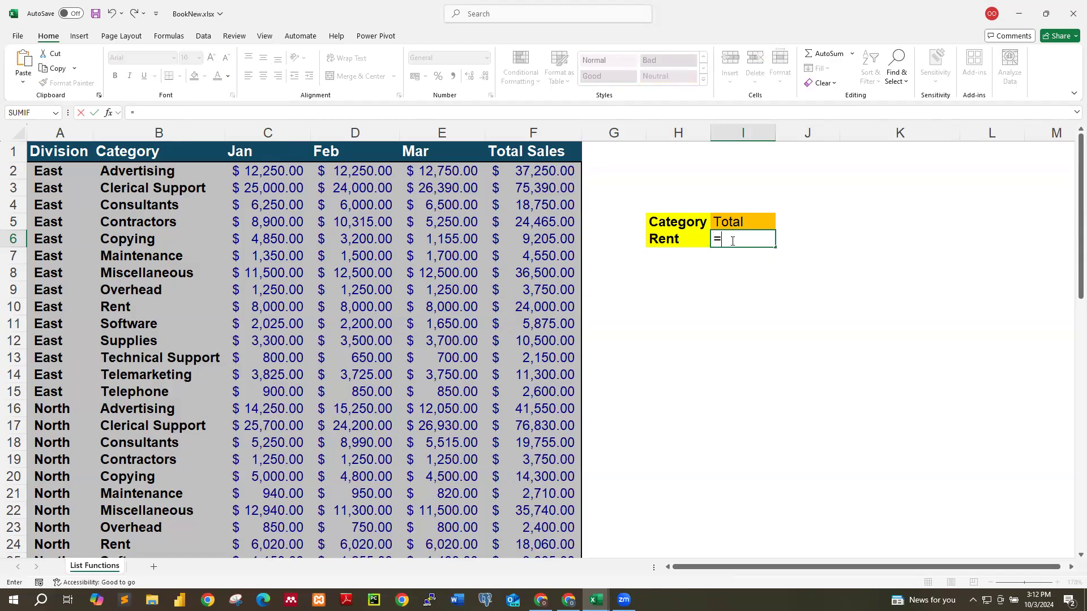
pyautogui.write('ds')
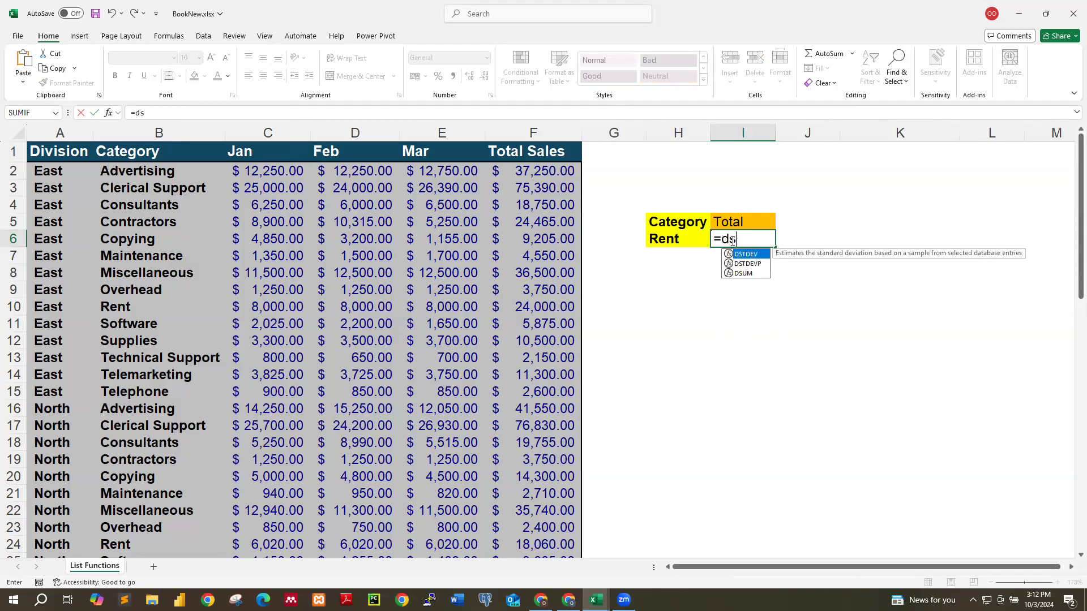
pyautogui.doubleClick(743, 273)
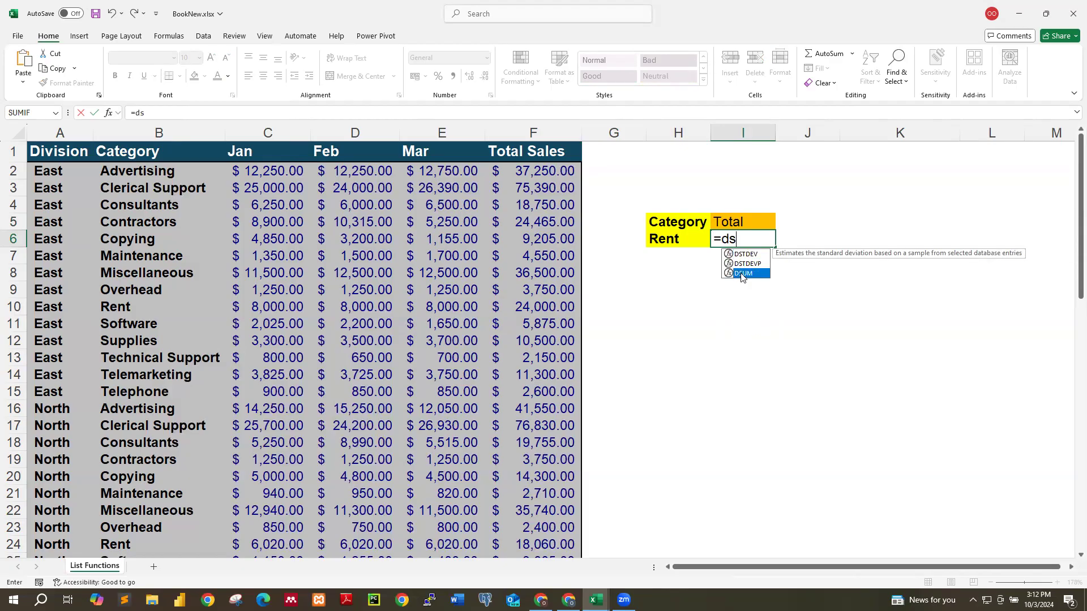
pyautogui.click(119, 115)
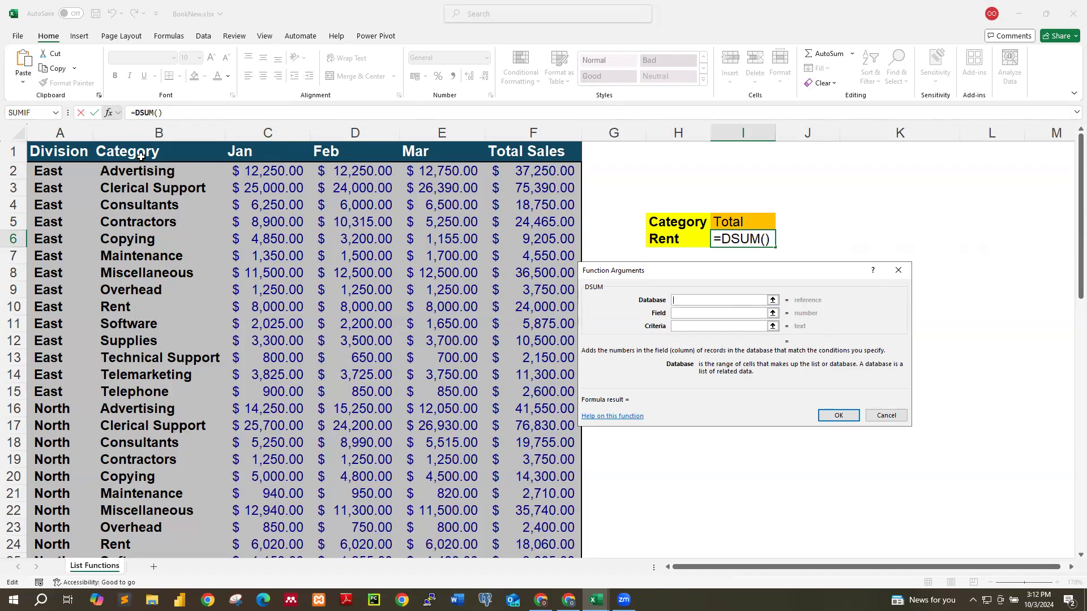
pyautogui.click(57, 152)
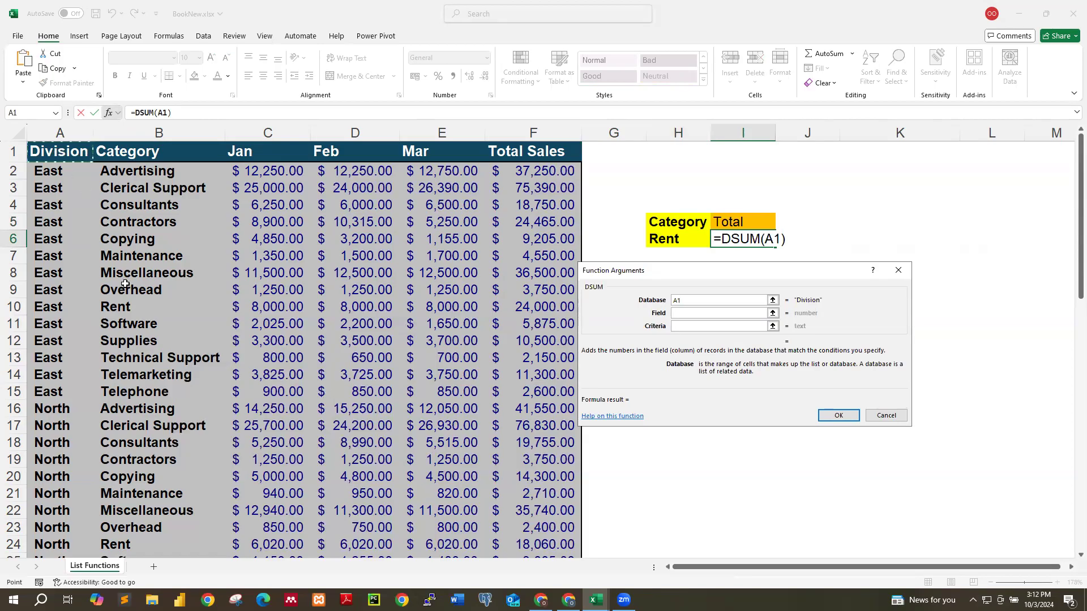
pyautogui.hotkey('ctrl', 'shift', 'Down')
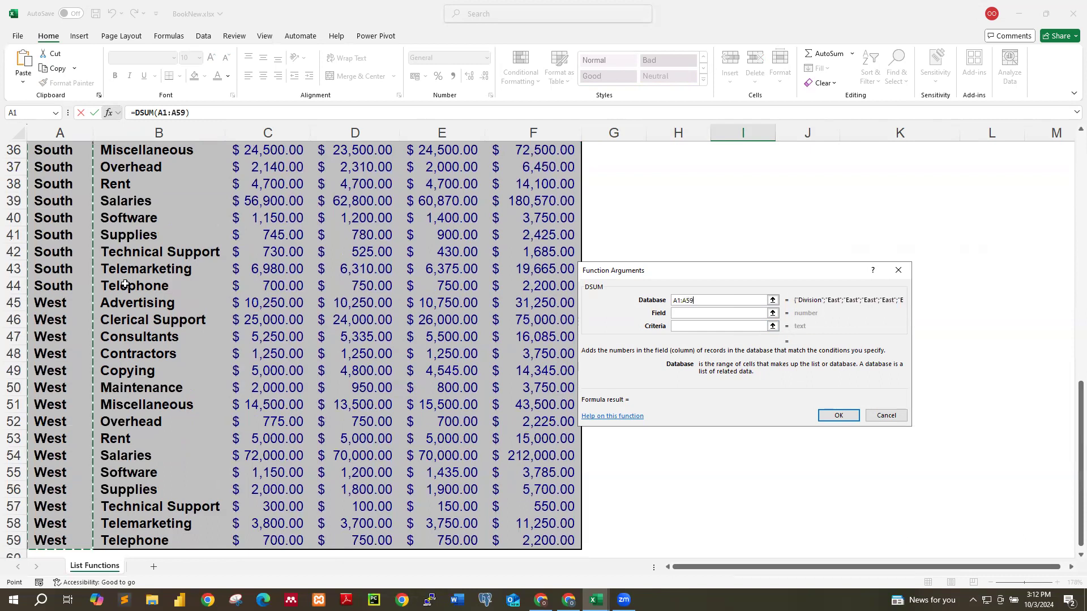
pyautogui.hotkey('ctrl', 'shift', 'Right')
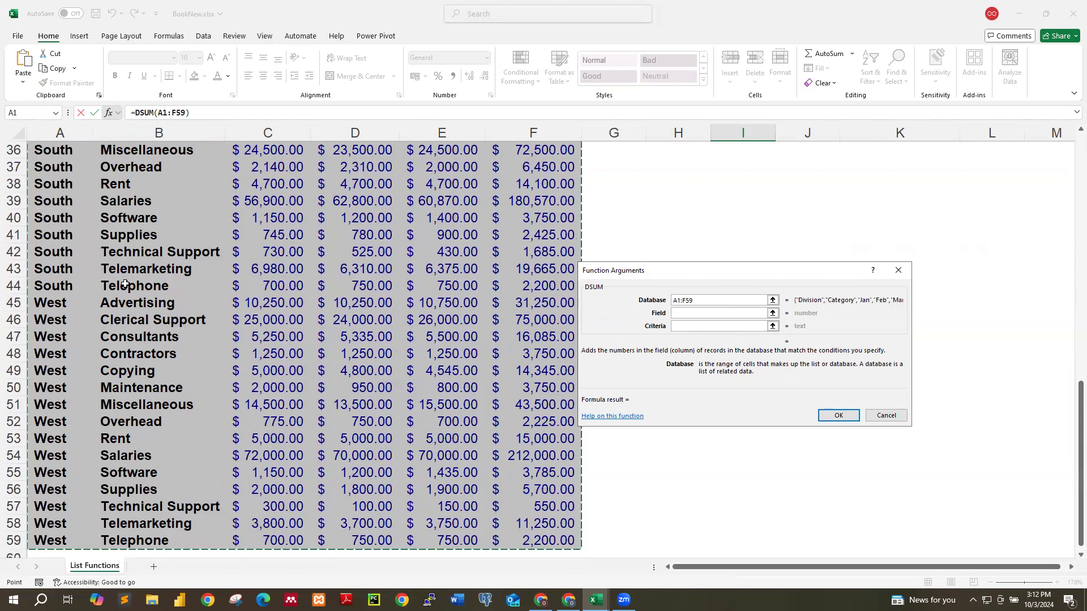
pyautogui.scroll(9, 336, 422)
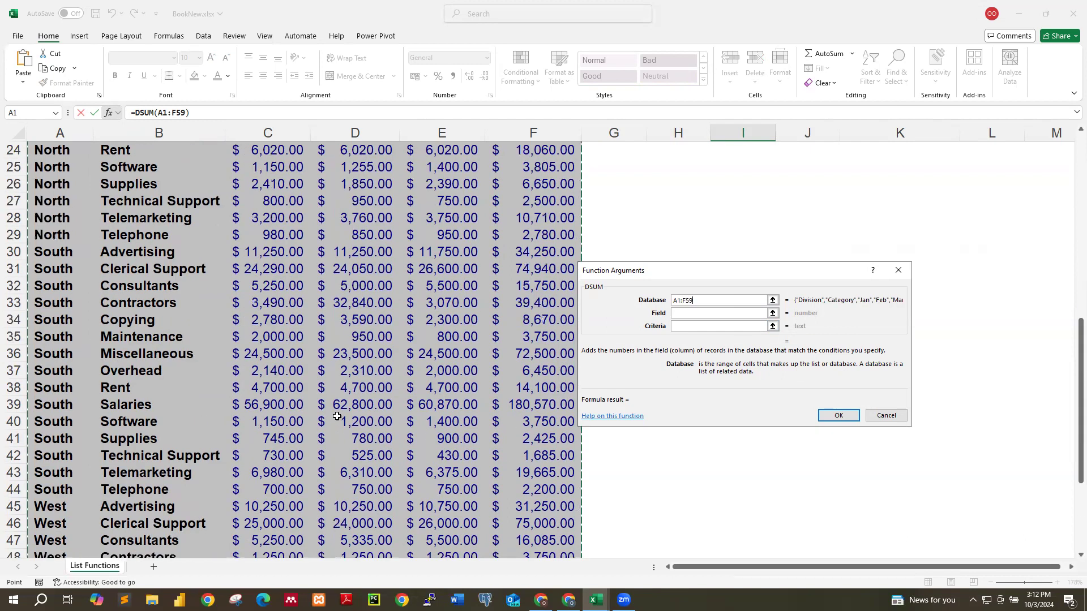
pyautogui.scroll(3, 338, 416)
# Step: Complete the DSUM formula with the Total Sales heading F1 as the field and H5:H6 as the criteria
pyautogui.click(688, 314)
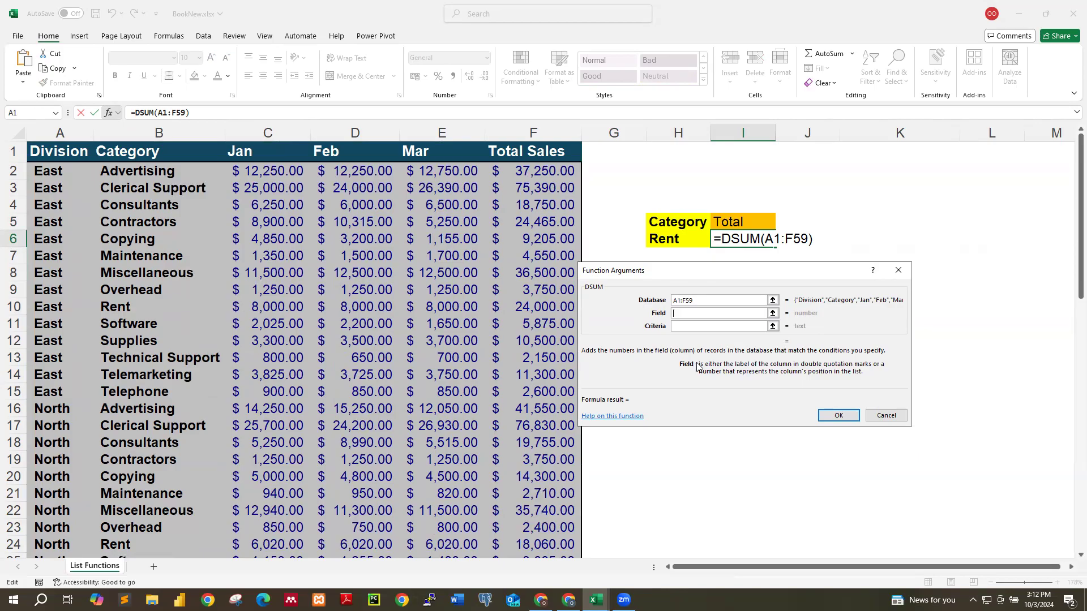
pyautogui.click(538, 152)
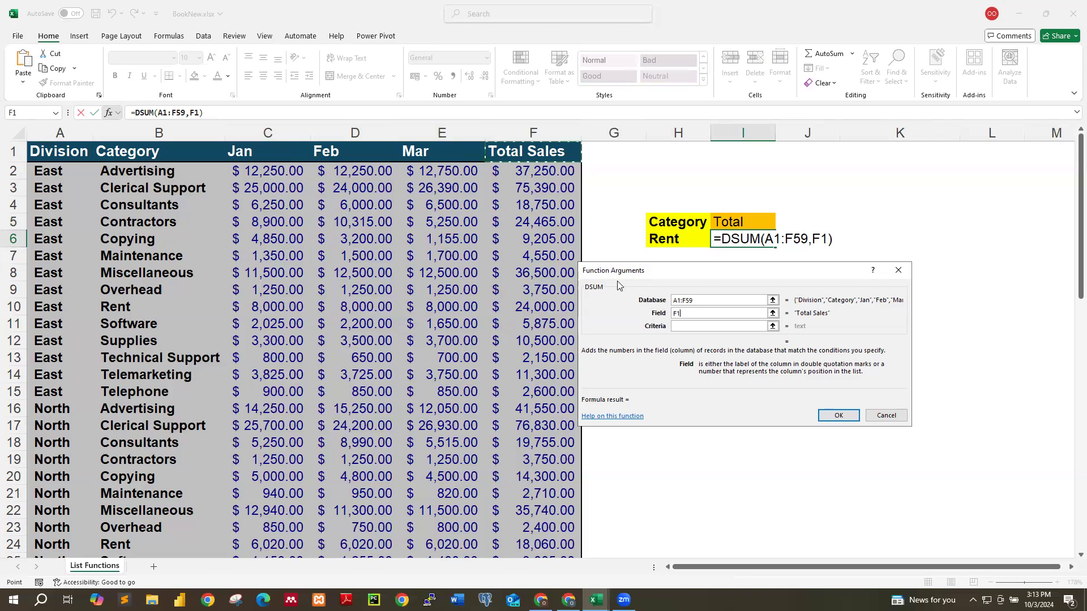
pyautogui.click(684, 326)
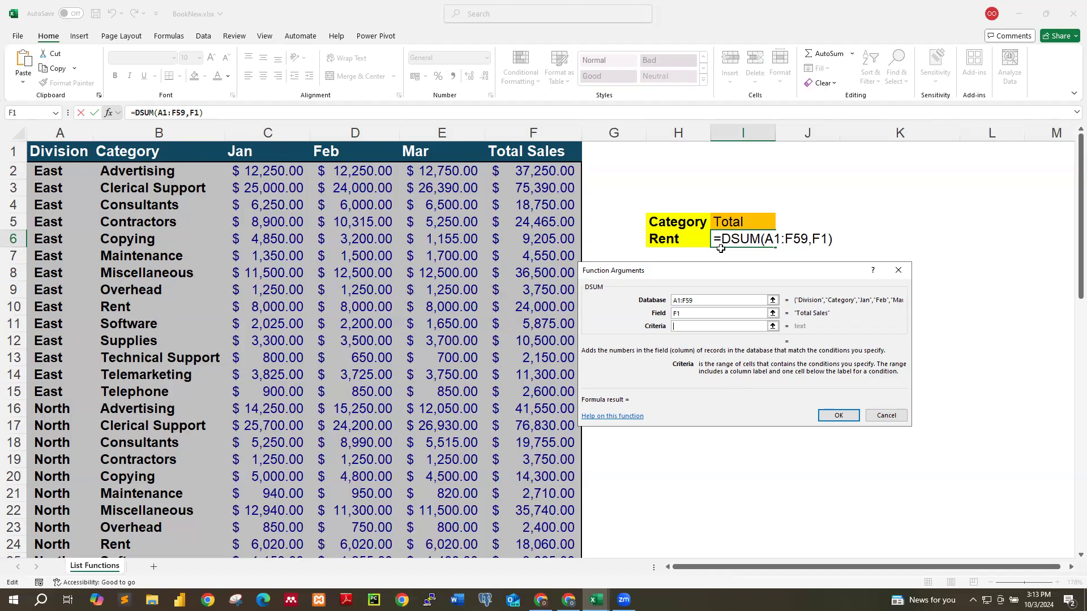
pyautogui.moveTo(673, 220); pyautogui.dragTo(673, 238)
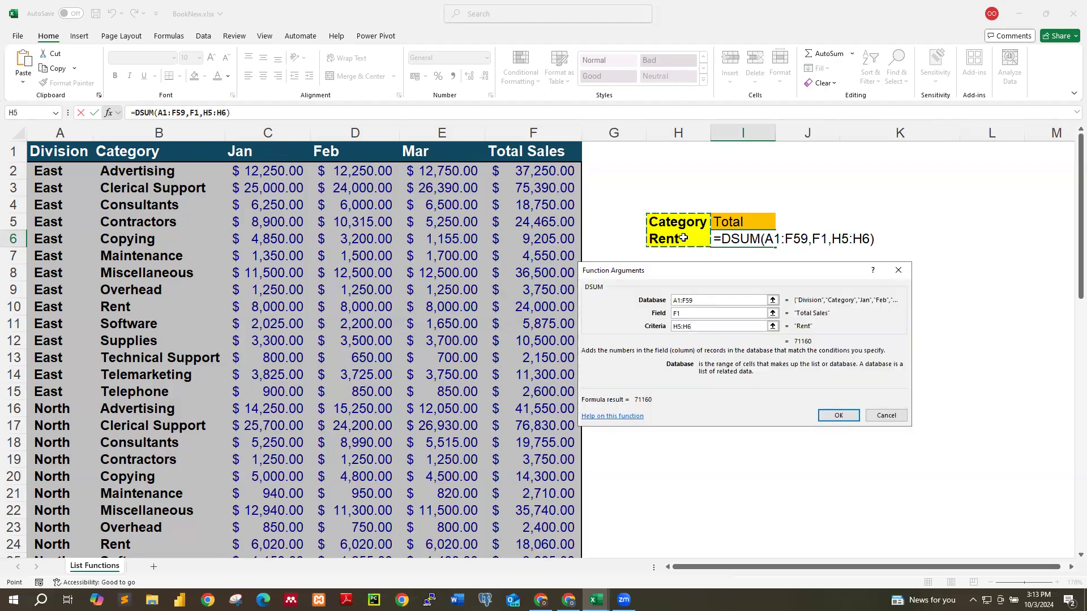
pyautogui.click(838, 414)
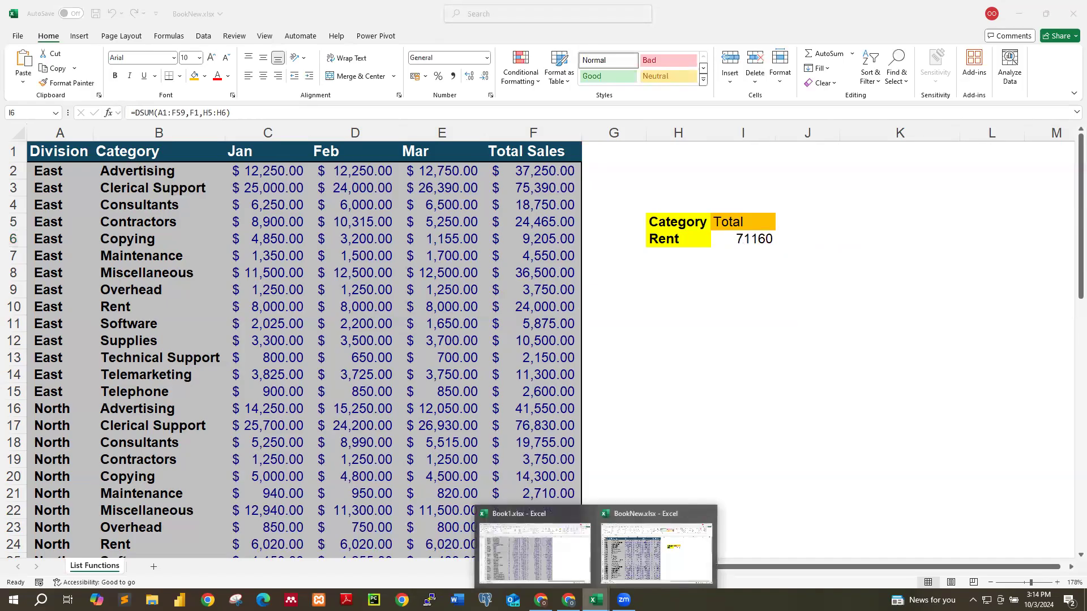
# Step: Switch to Book1.xlsx, check the Rent Total subtotal in F46 and its number format, and return to BookNew.xlsx
pyautogui.click(542, 560)
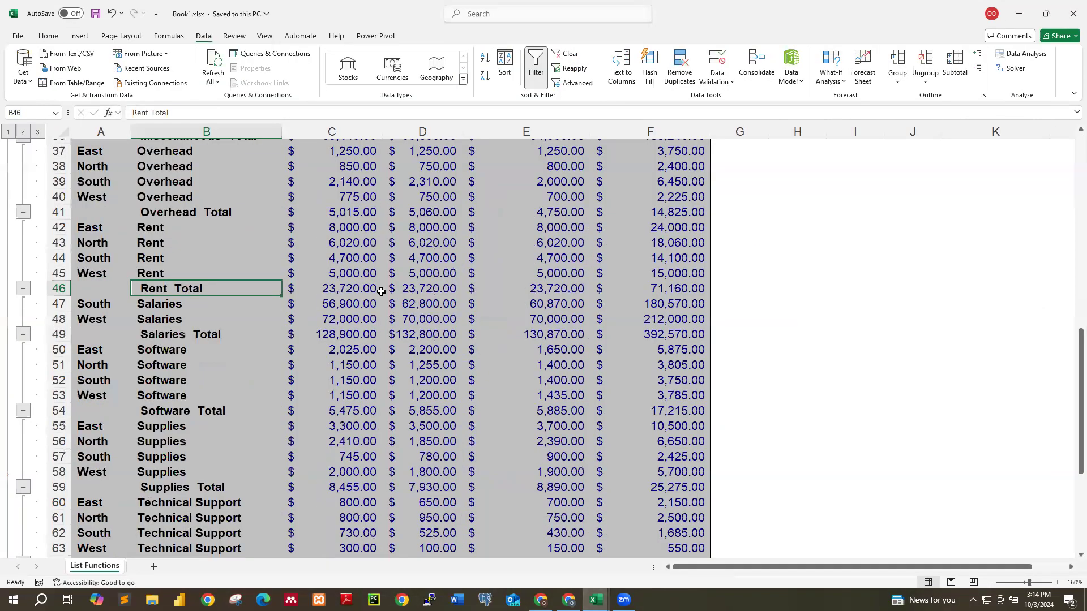
pyautogui.click(700, 290)
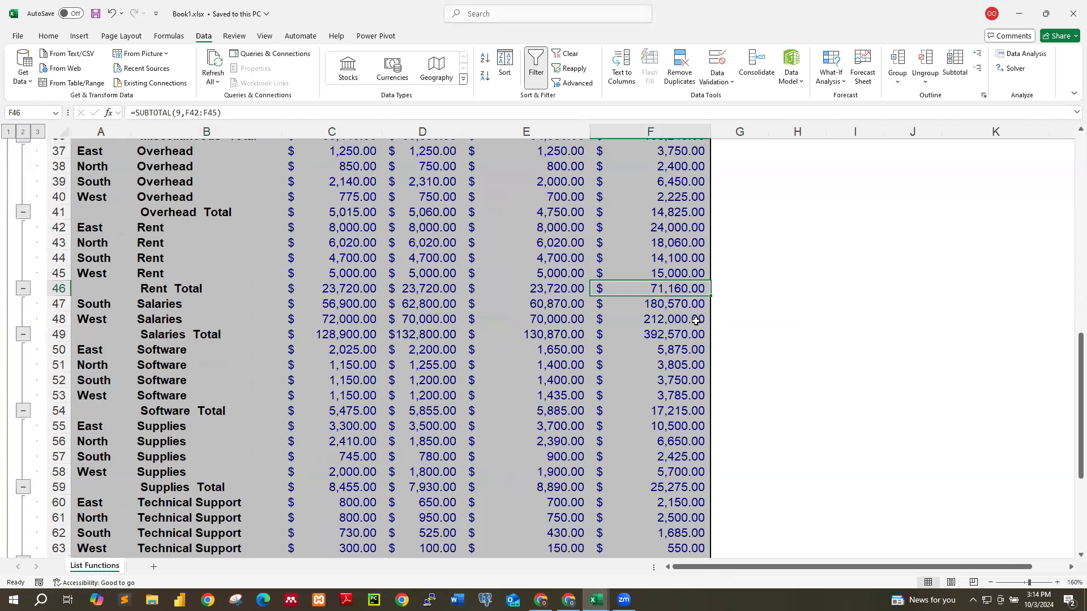
pyautogui.click(49, 35)
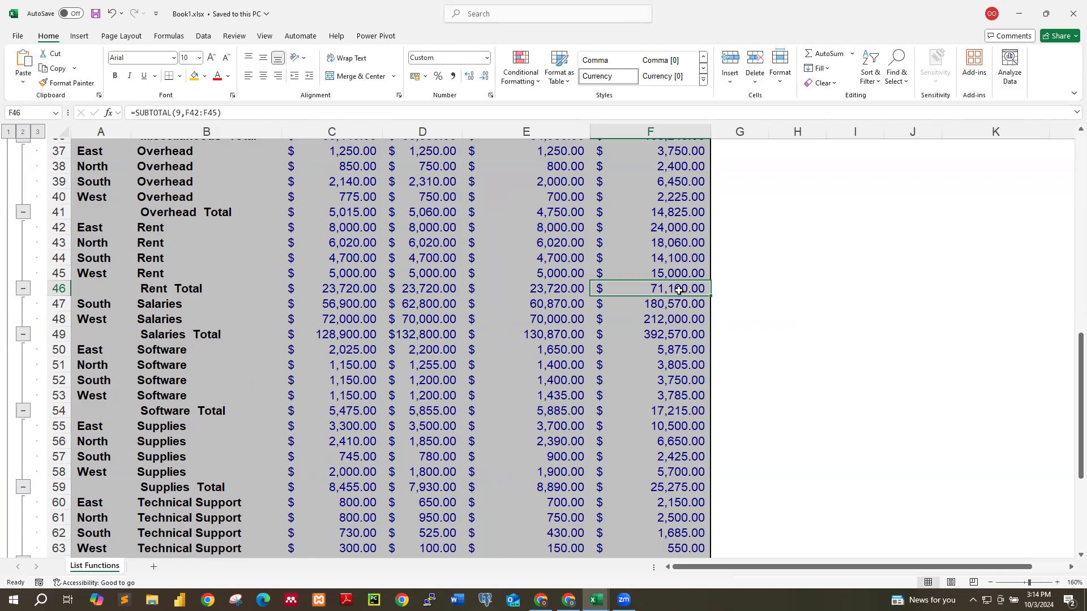
pyautogui.click(595, 600)
pyautogui.click(656, 563)
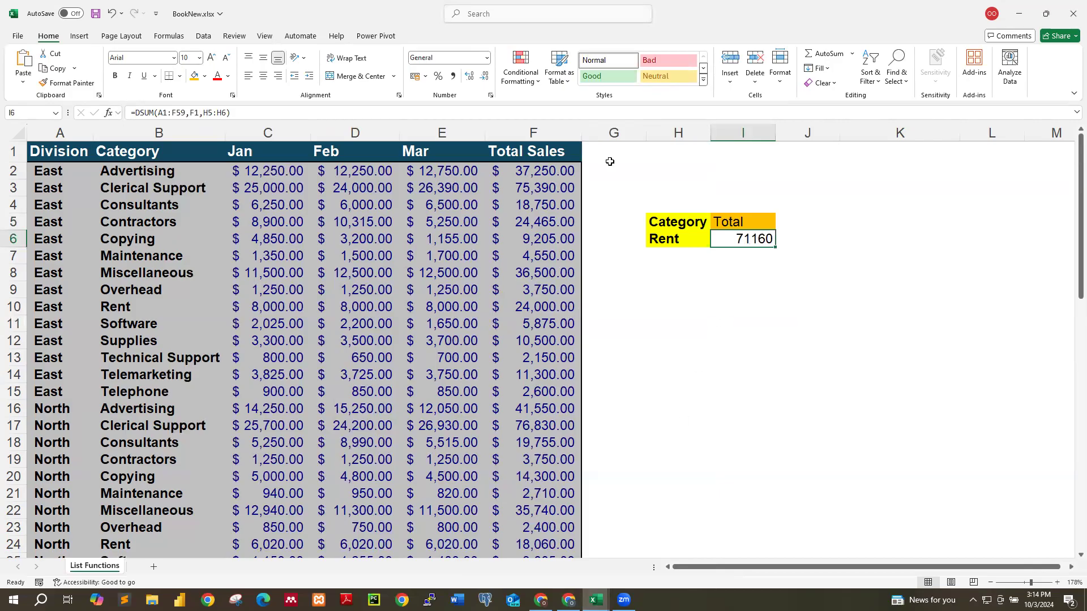
pyautogui.click(487, 58)
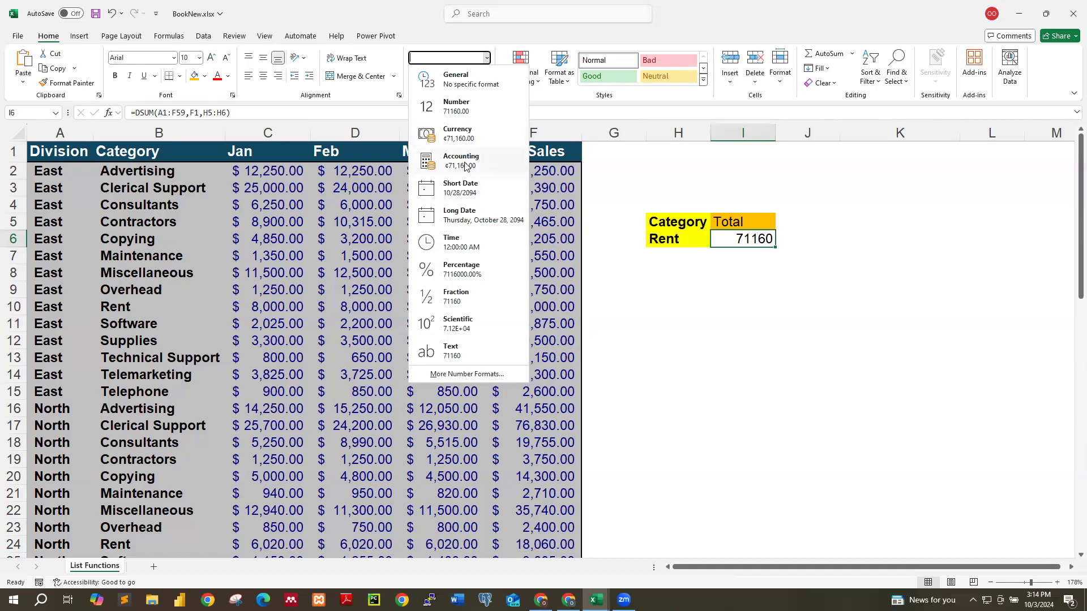
pyautogui.click(895, 318)
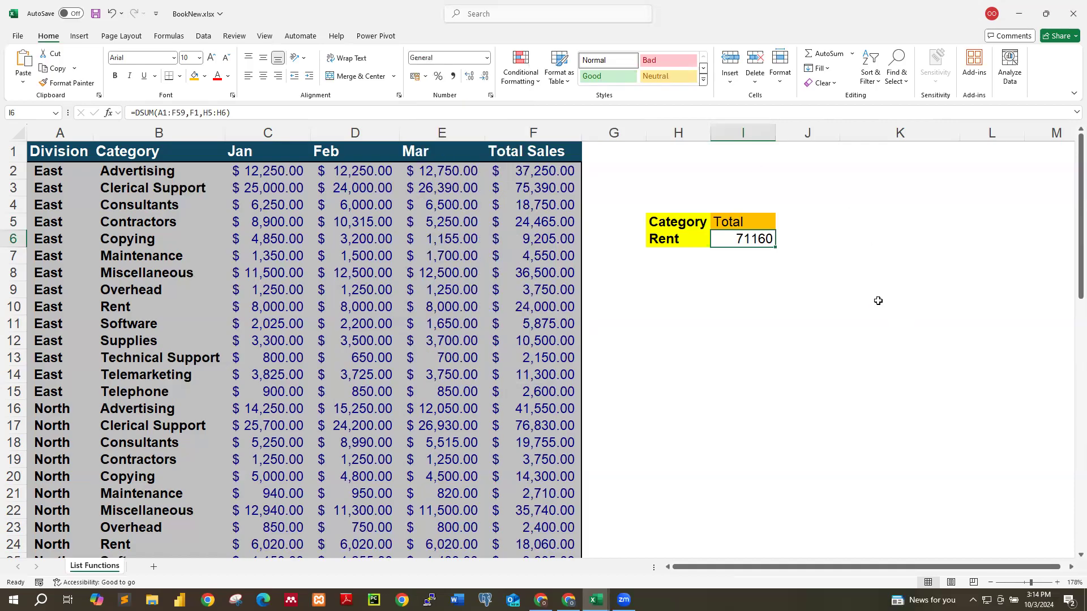